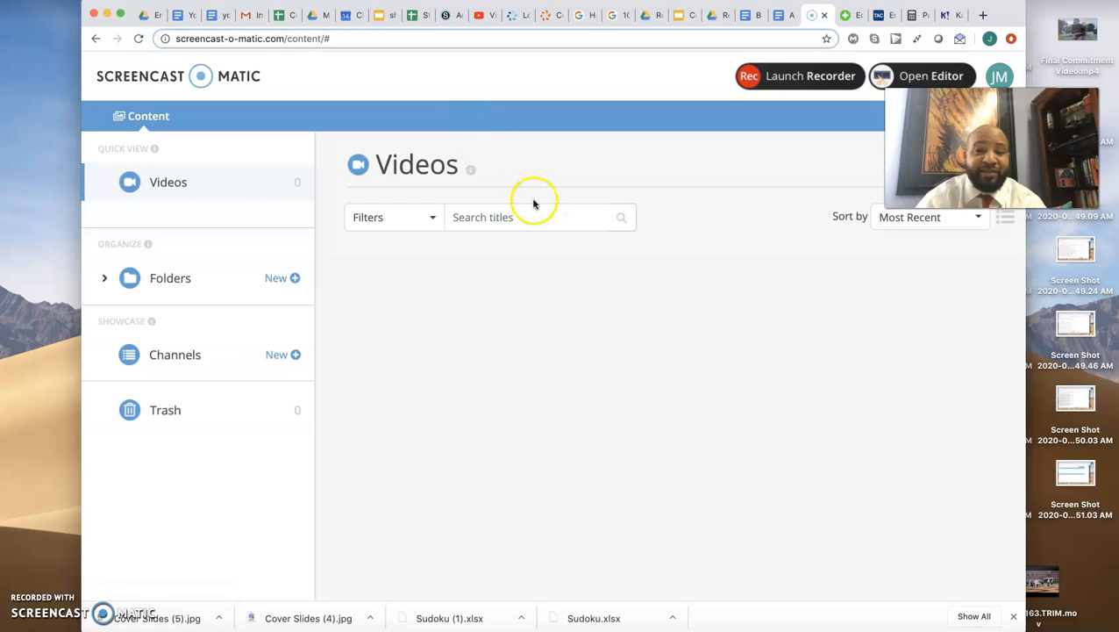
- Go to Schoology, open the Accounting I Section 52 course and open its Mindtap link in a separate page
click(448, 24)
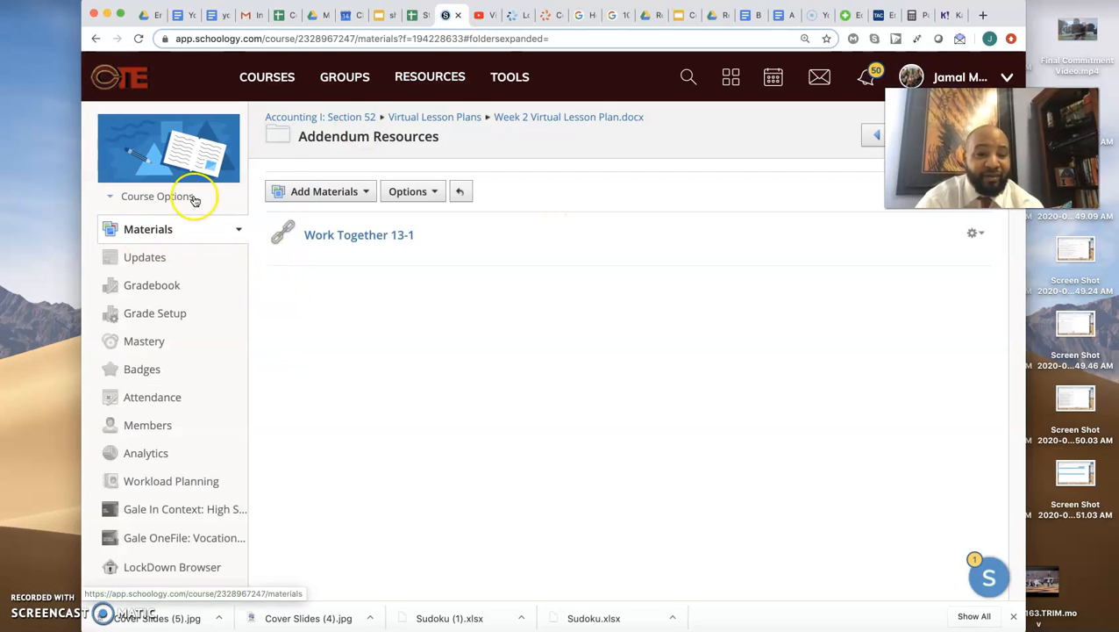
click(273, 90)
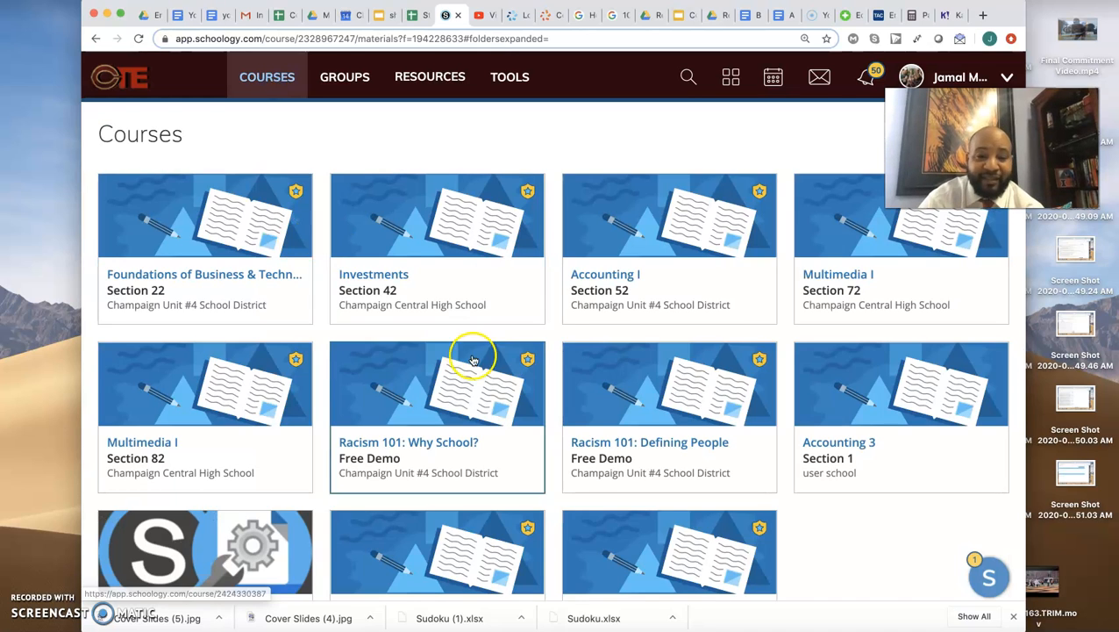
click(621, 273)
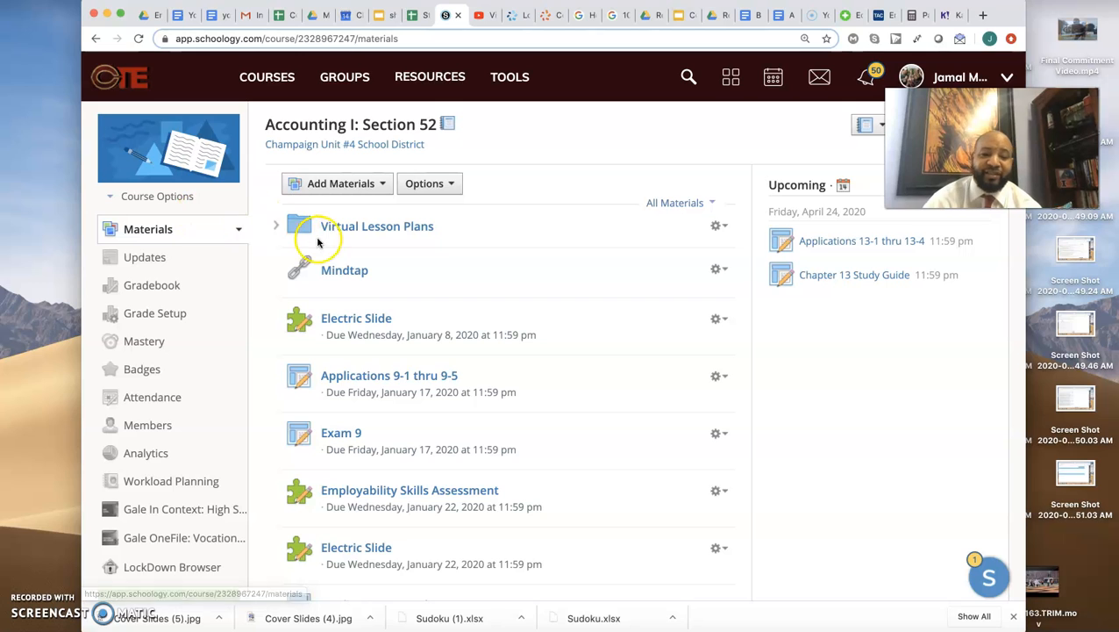
click(336, 266)
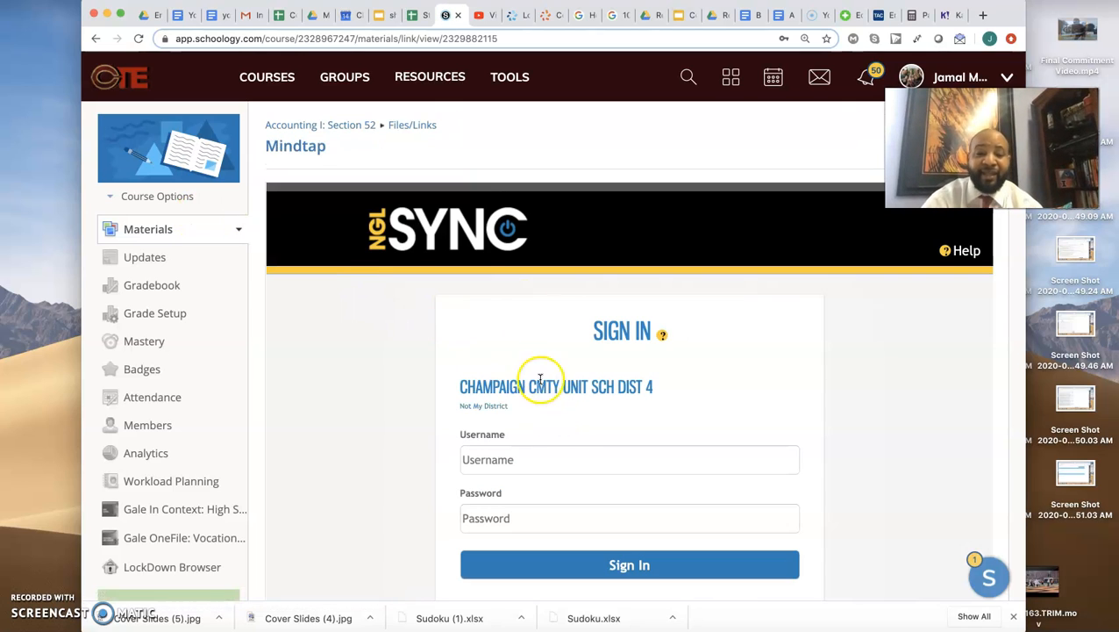
click(299, 147)
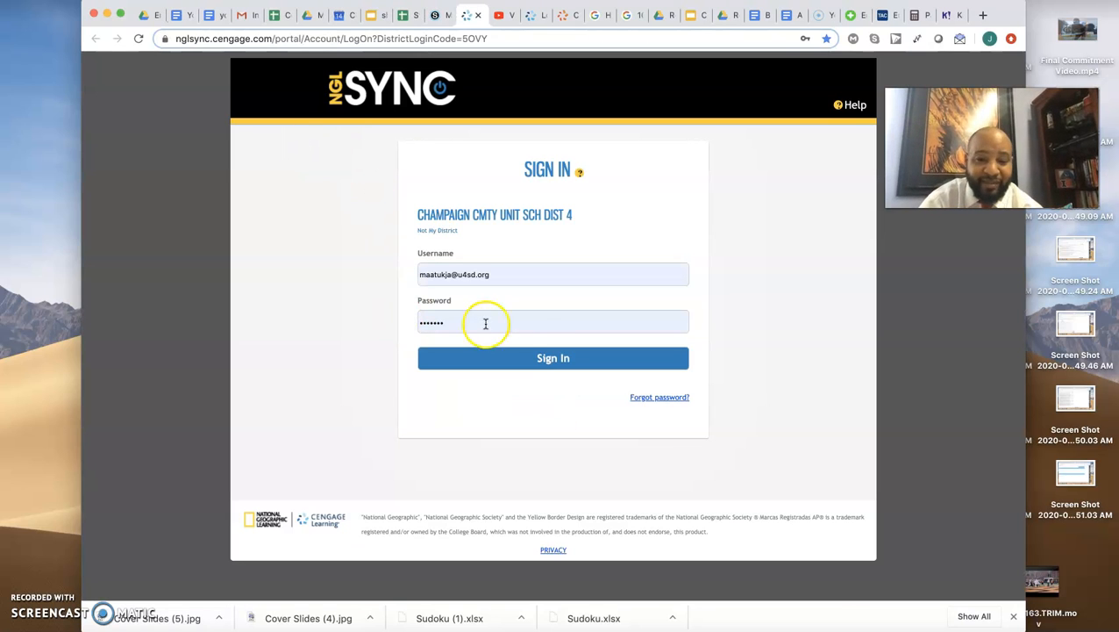
- Sign in to NGLSync with the prefilled credentials and launch the Accounting I course
click(530, 354)
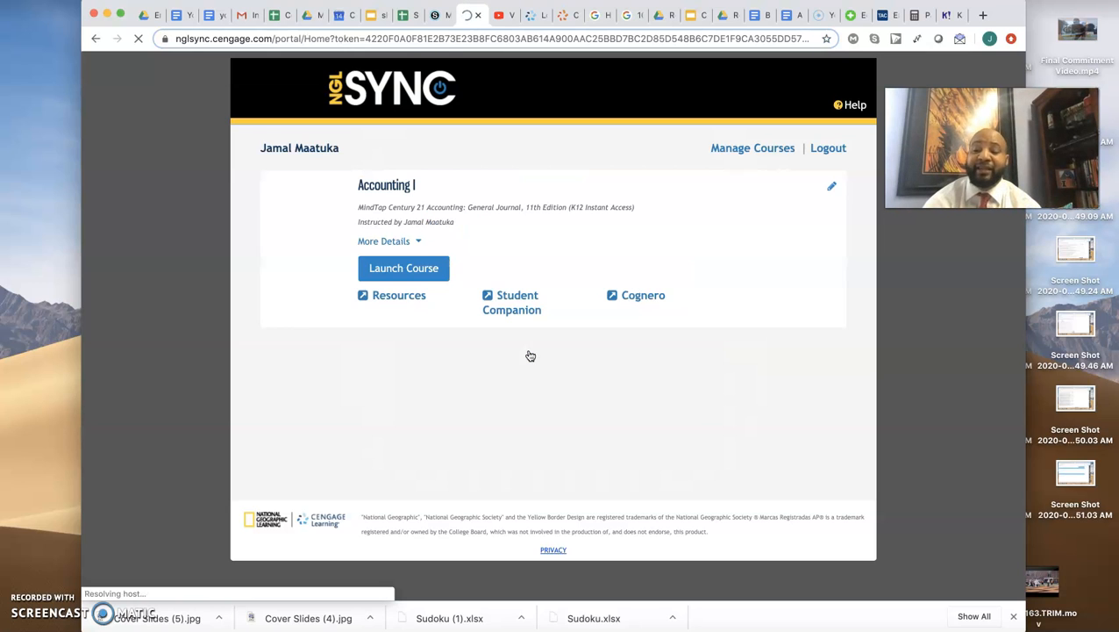
click(425, 268)
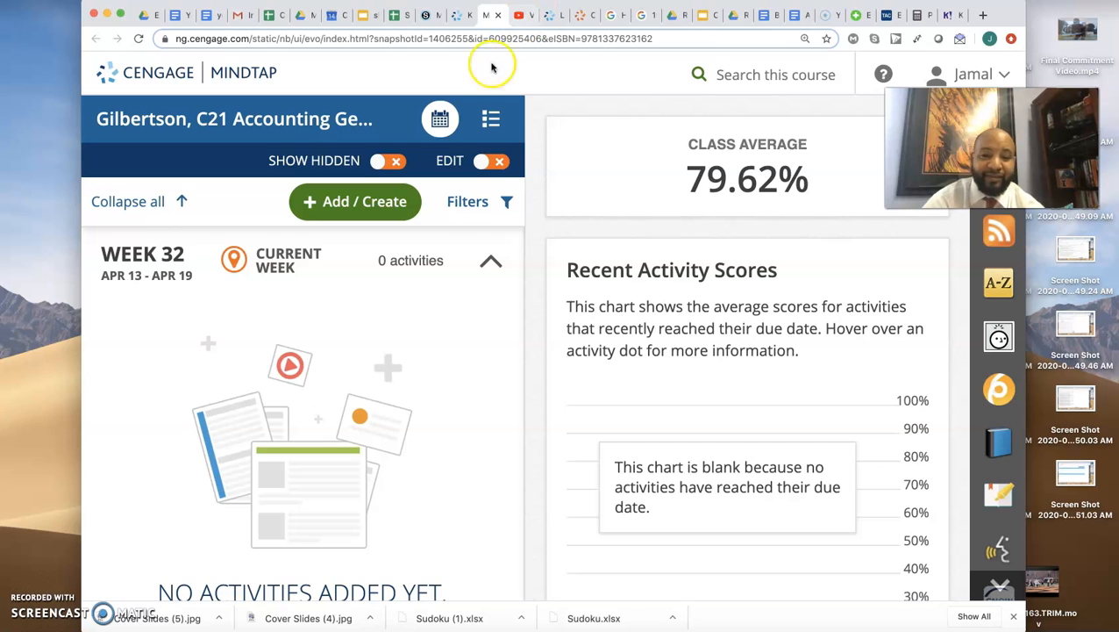
- Show the course contents as a folder list and expand Part 2 and its Chapter 13 on payroll accounting
click(487, 128)
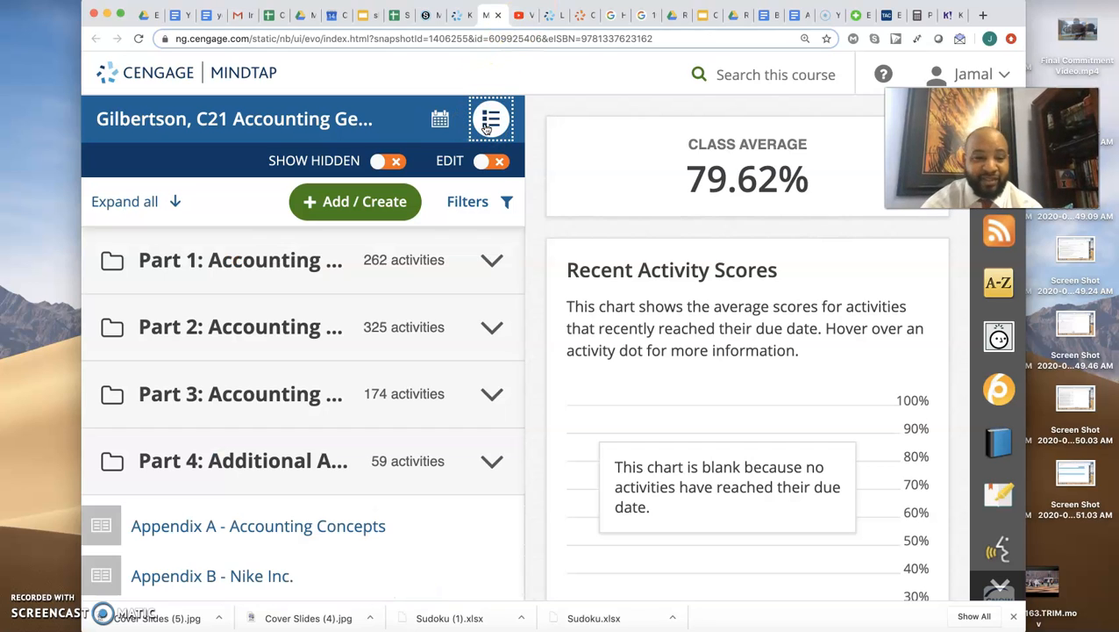
click(234, 330)
scroll(250, 338, down, 5)
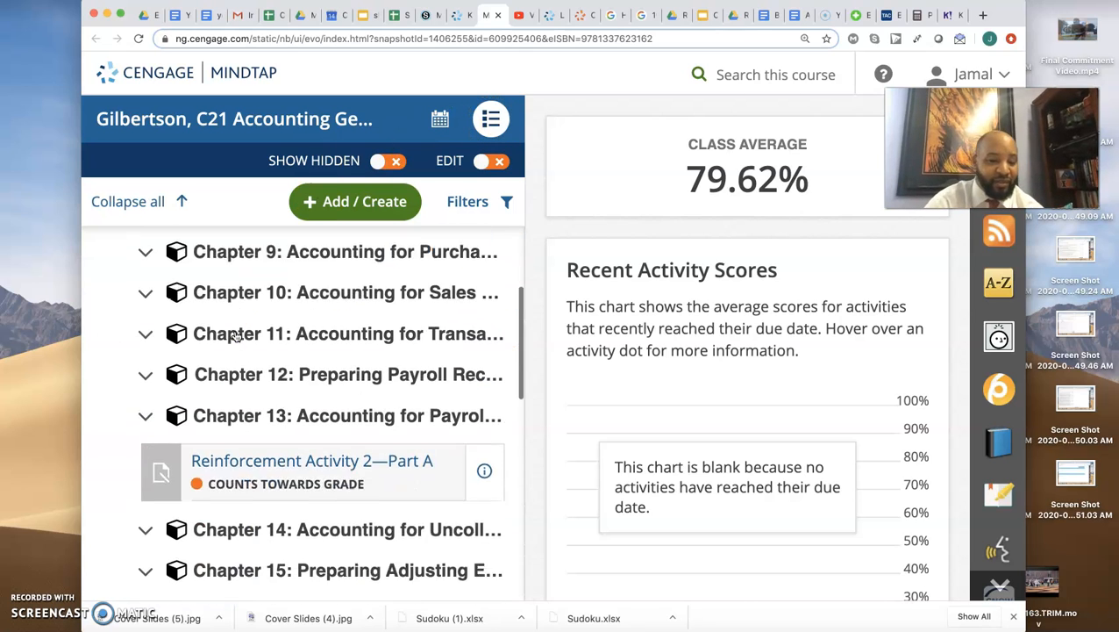
click(277, 347)
scroll(276, 348, down, 6)
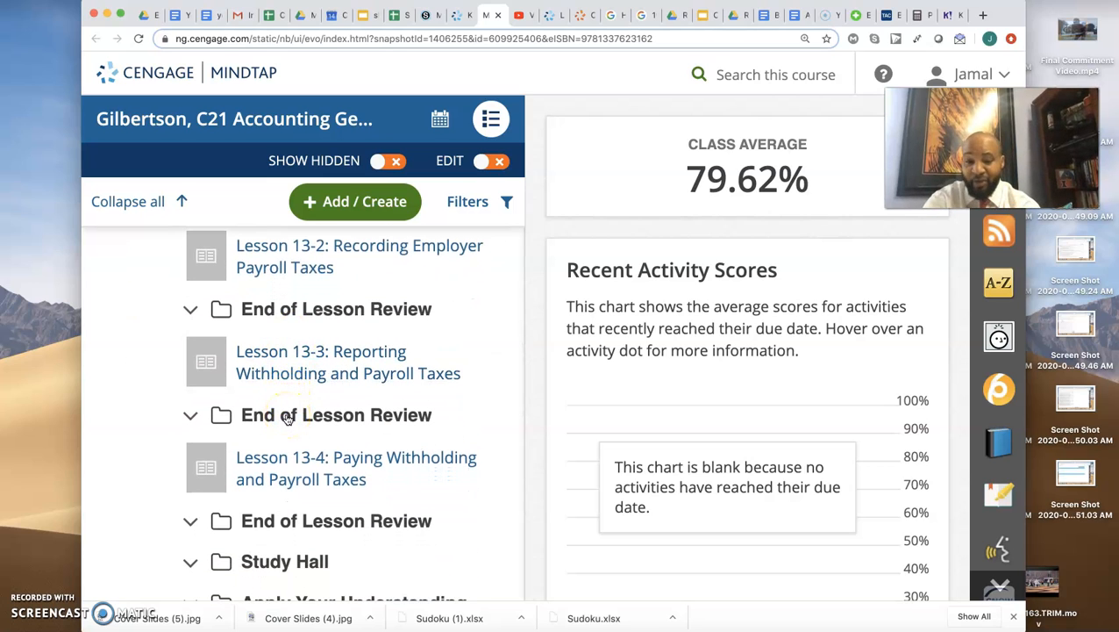
- Open Working Papers 13-3 from Lesson 13-3's End of Lesson Review and display question 1, 13-3 WORK TOGETHER, p. 391
click(288, 418)
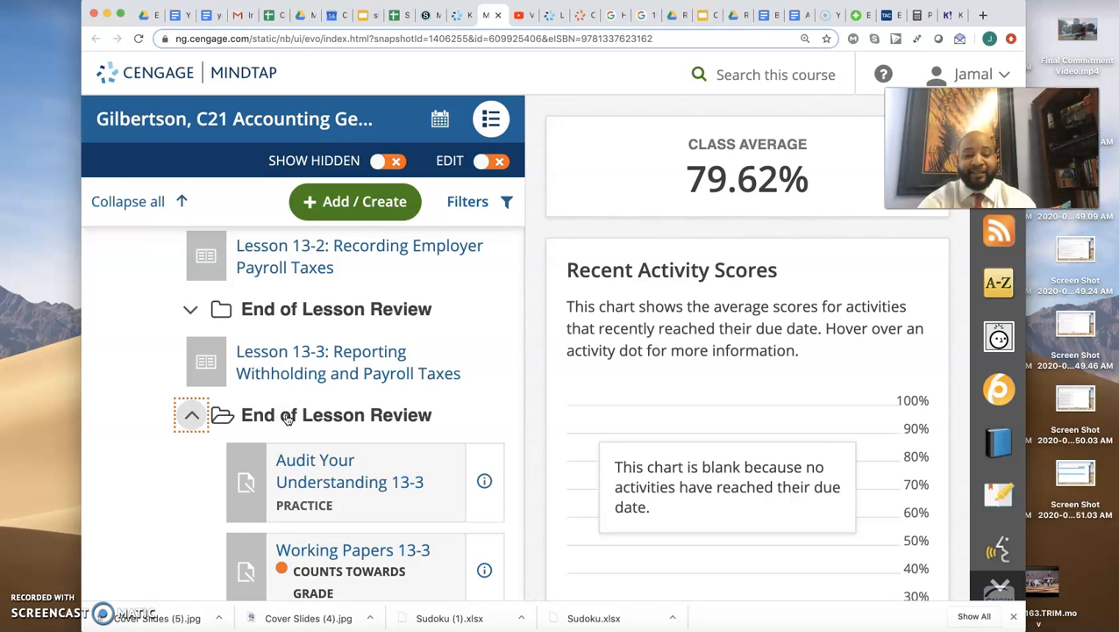
scroll(285, 418, down, 5)
scroll(292, 417, up, 2)
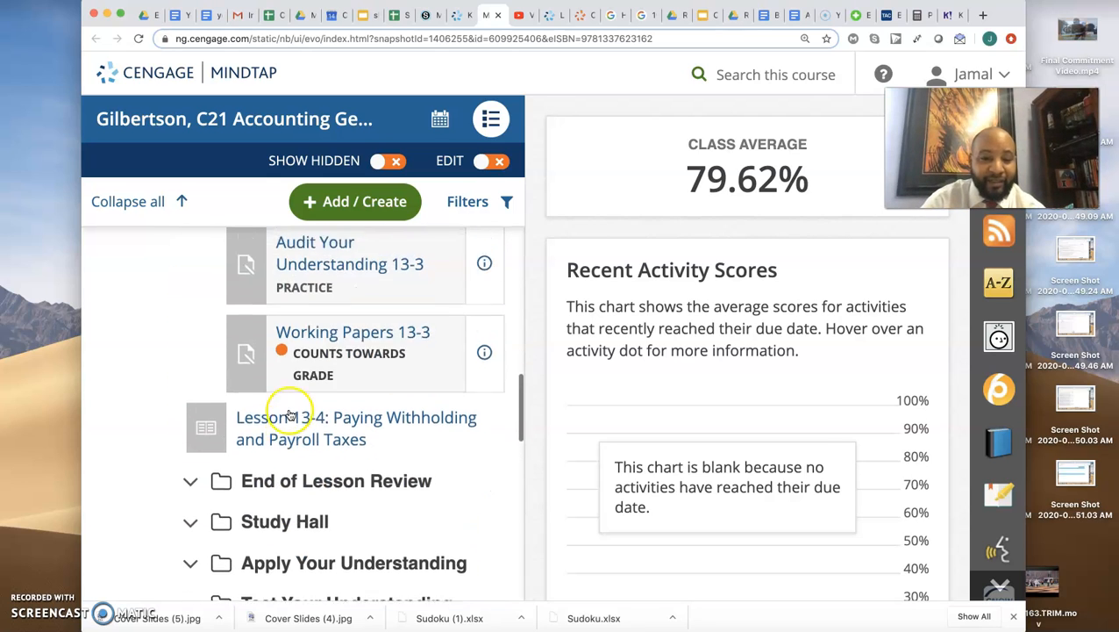
scroll(351, 351, down, 1)
click(375, 293)
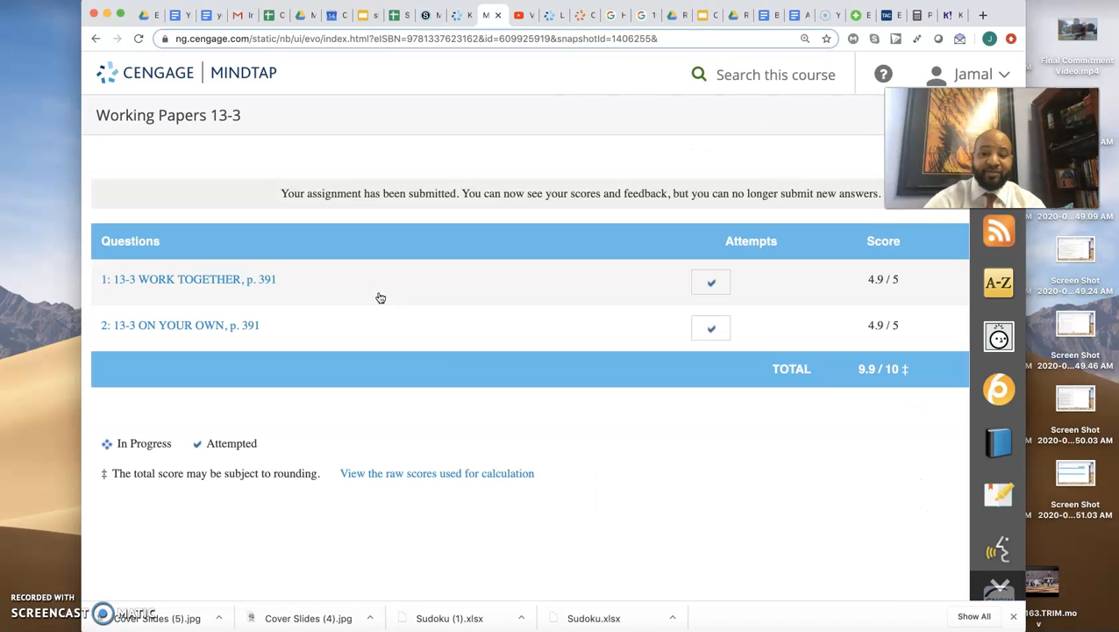
click(235, 282)
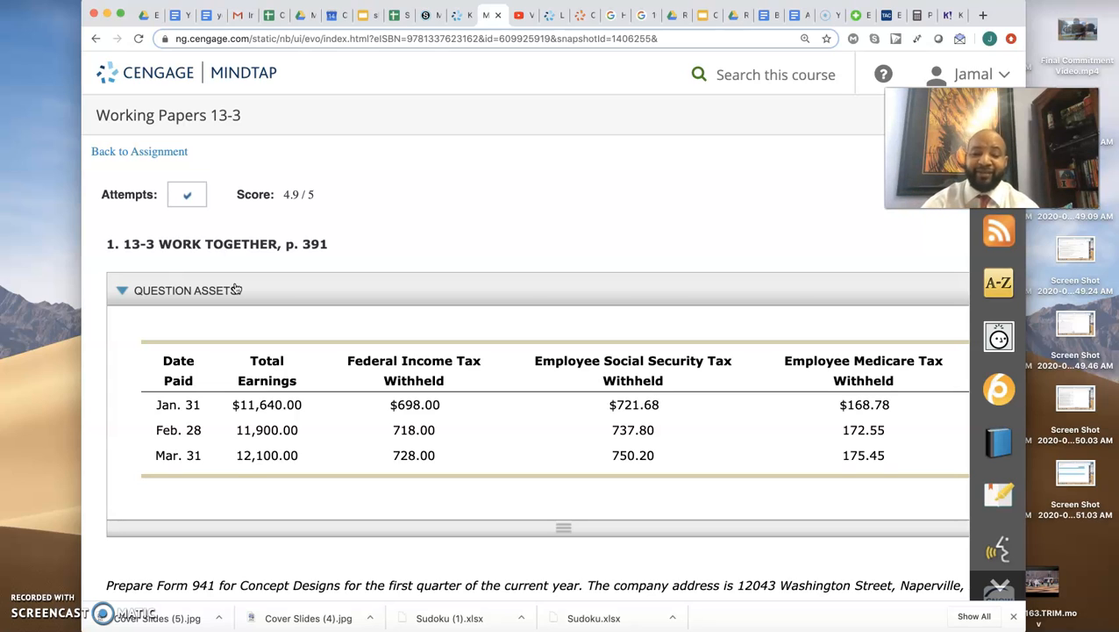
- Examine the question's payroll data table, the Form 941 instructions for Concept Designs and the form's header section
scroll(303, 310, down, 4)
scroll(303, 313, up, 4)
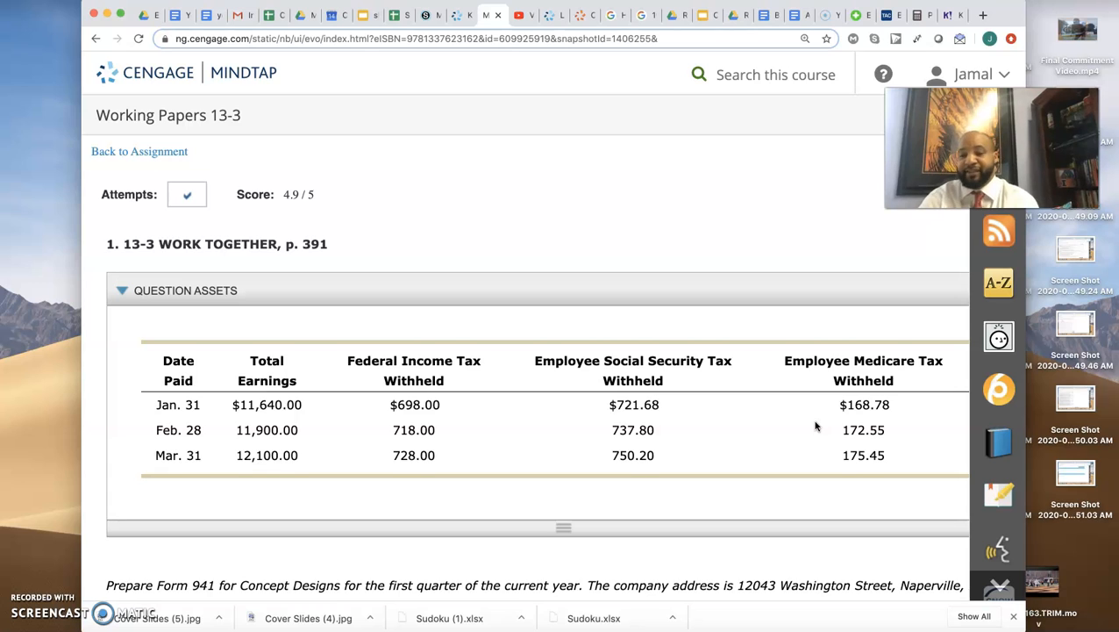
scroll(814, 426, down, 5)
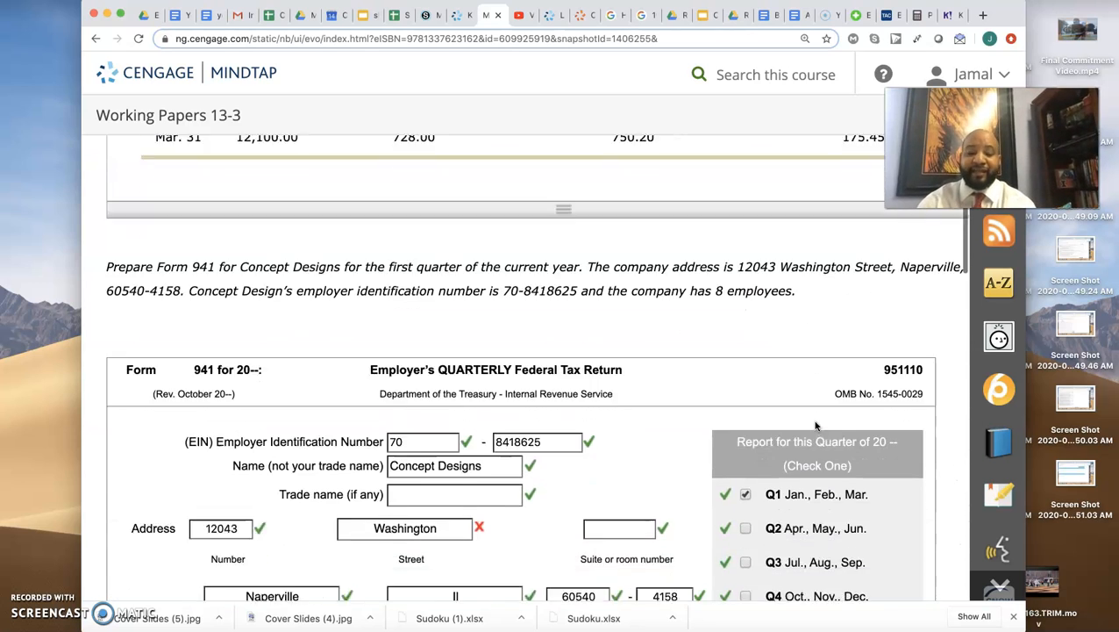
scroll(815, 426, down, 3)
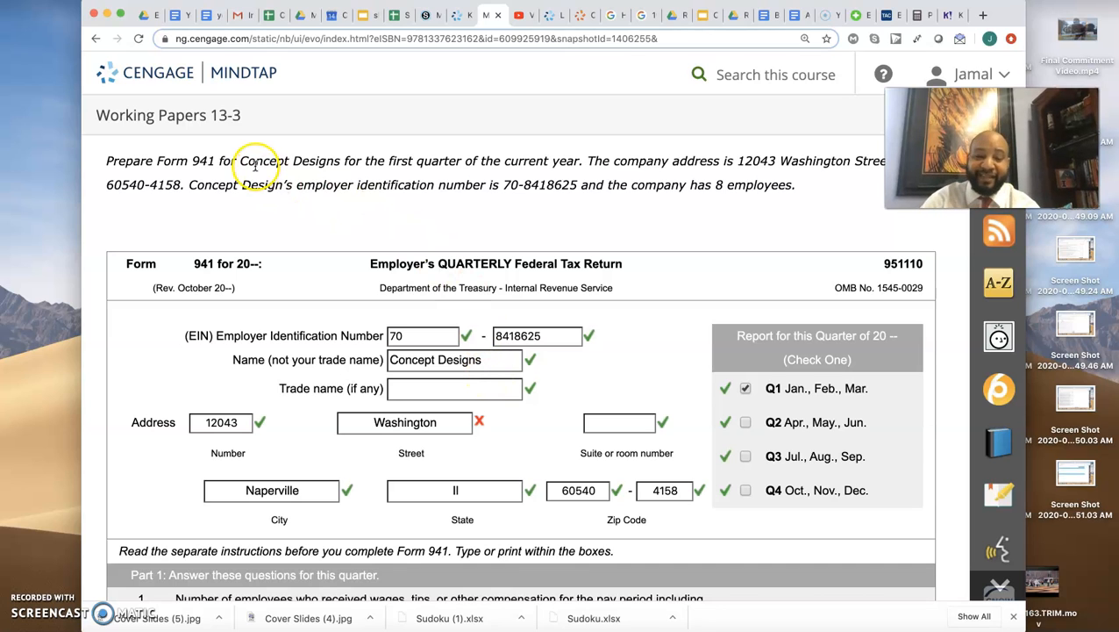
scroll(250, 218, up, 1)
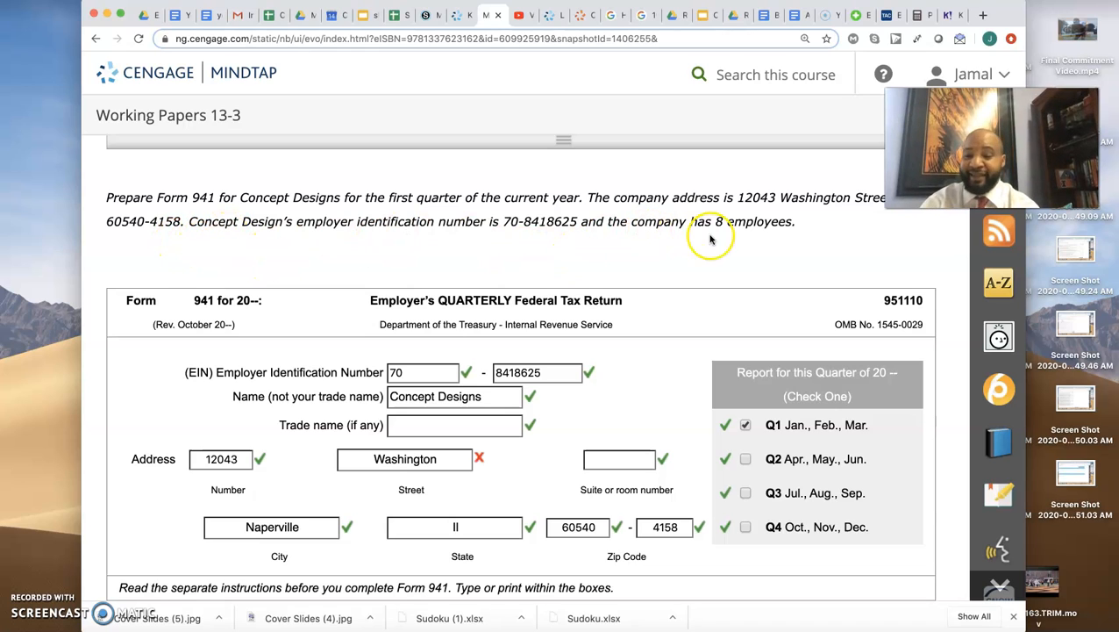
scroll(626, 318, down, 2)
scroll(626, 319, down, 1)
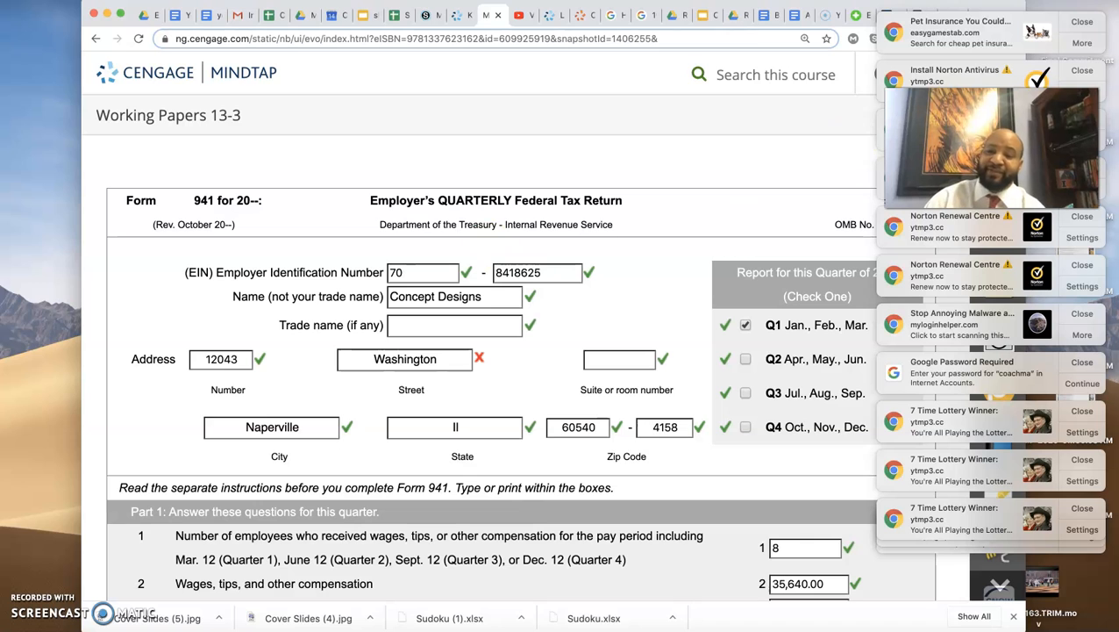
- Dismiss the stack of desktop notifications covering the page one after another
click(1071, 20)
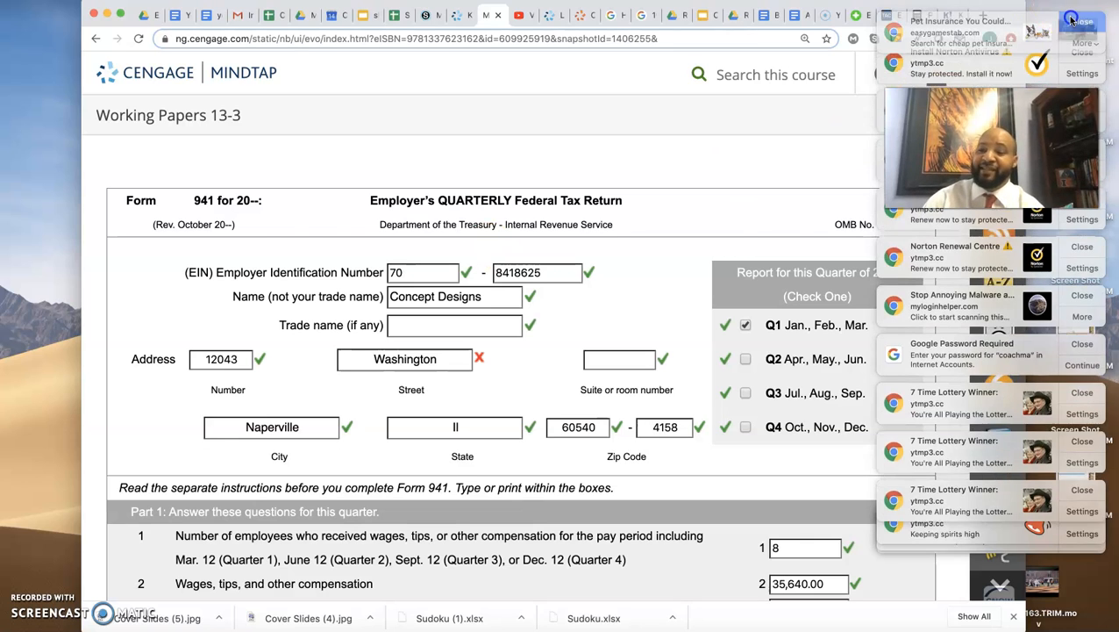
click(1072, 19)
click(1071, 19)
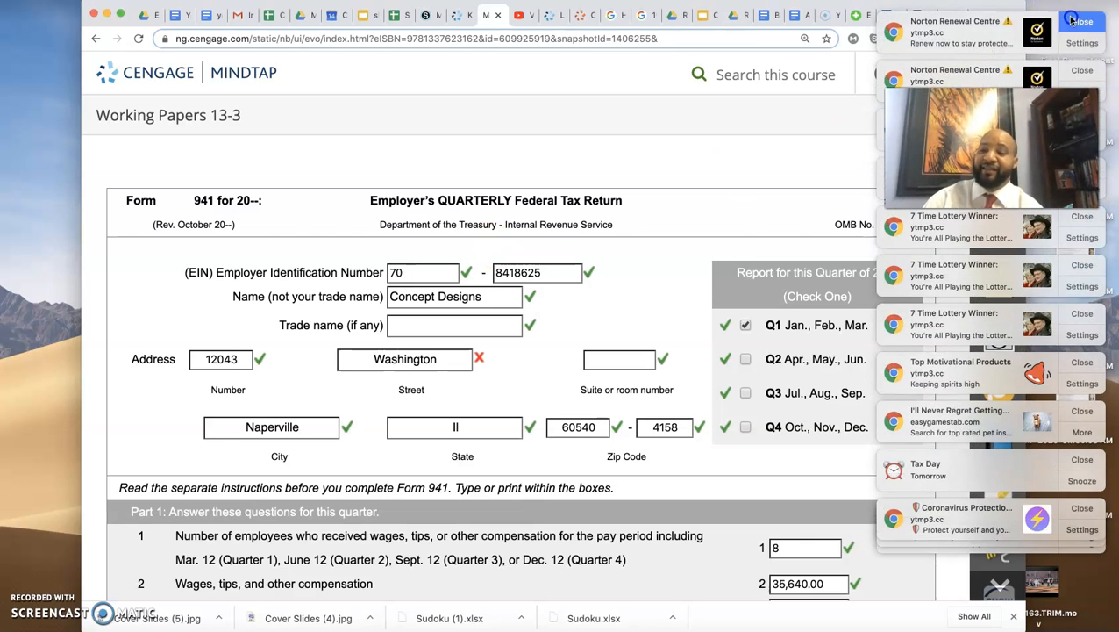
click(1071, 19)
click(1071, 19)
click(1071, 19)
click(1071, 19)
click(1071, 19)
click(1071, 19)
click(1071, 19)
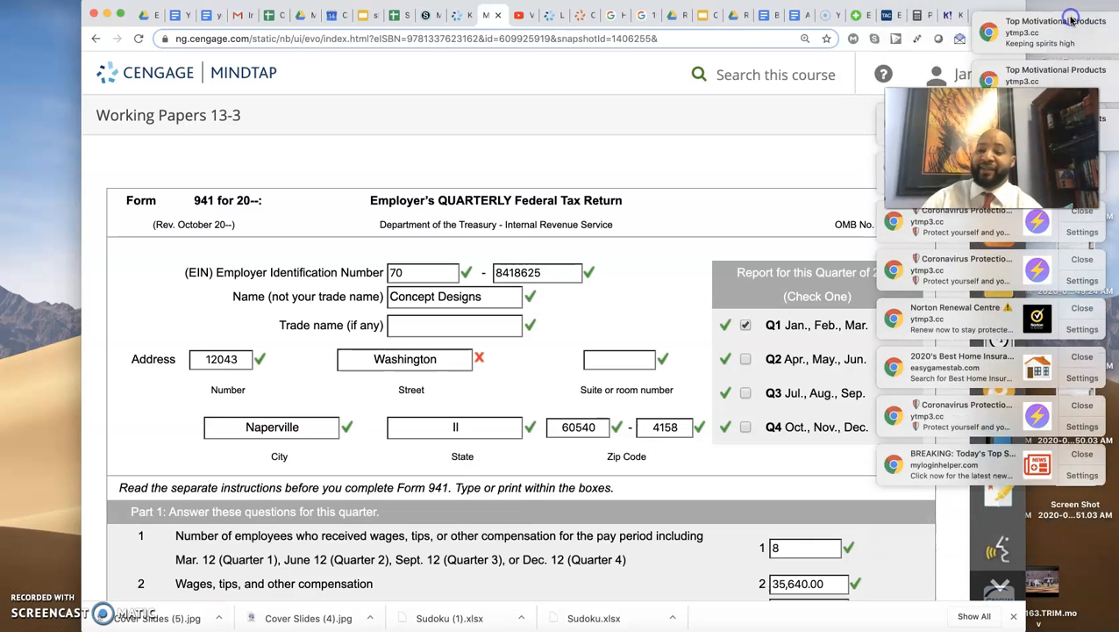
click(1071, 19)
click(1071, 19)
click(1071, 20)
click(1071, 19)
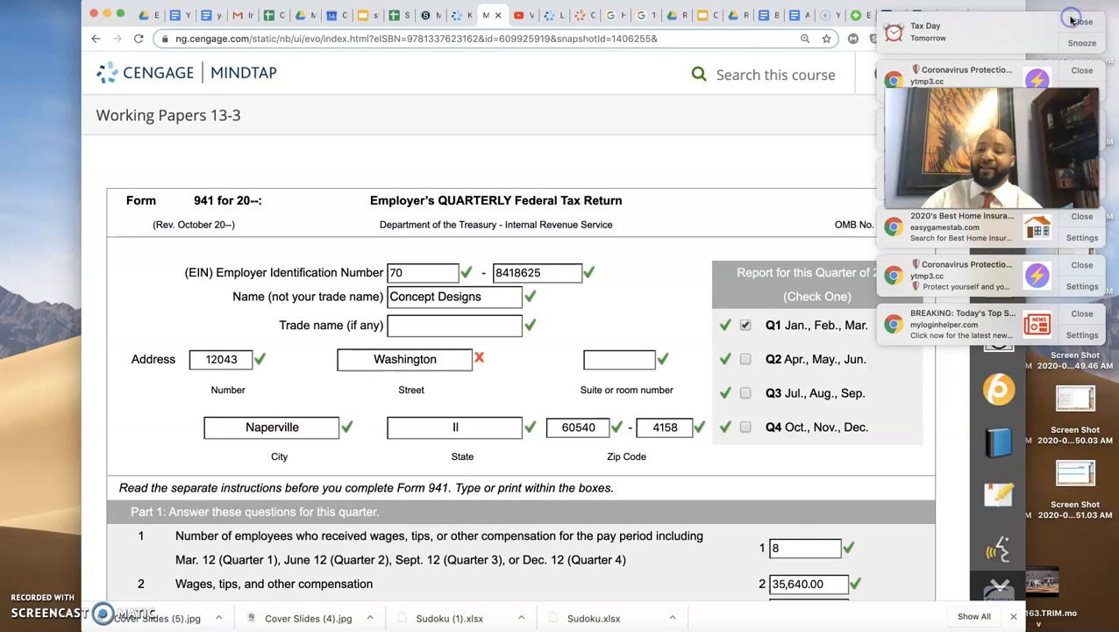
click(1071, 19)
click(1071, 19)
click(1071, 20)
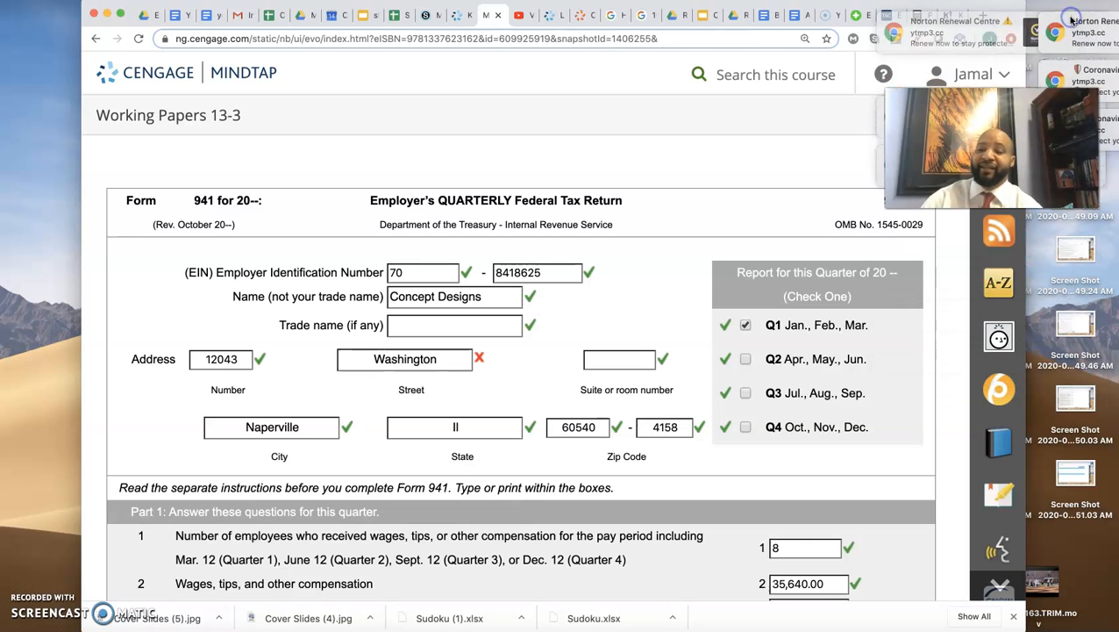
click(1071, 19)
click(1071, 19)
click(1071, 19)
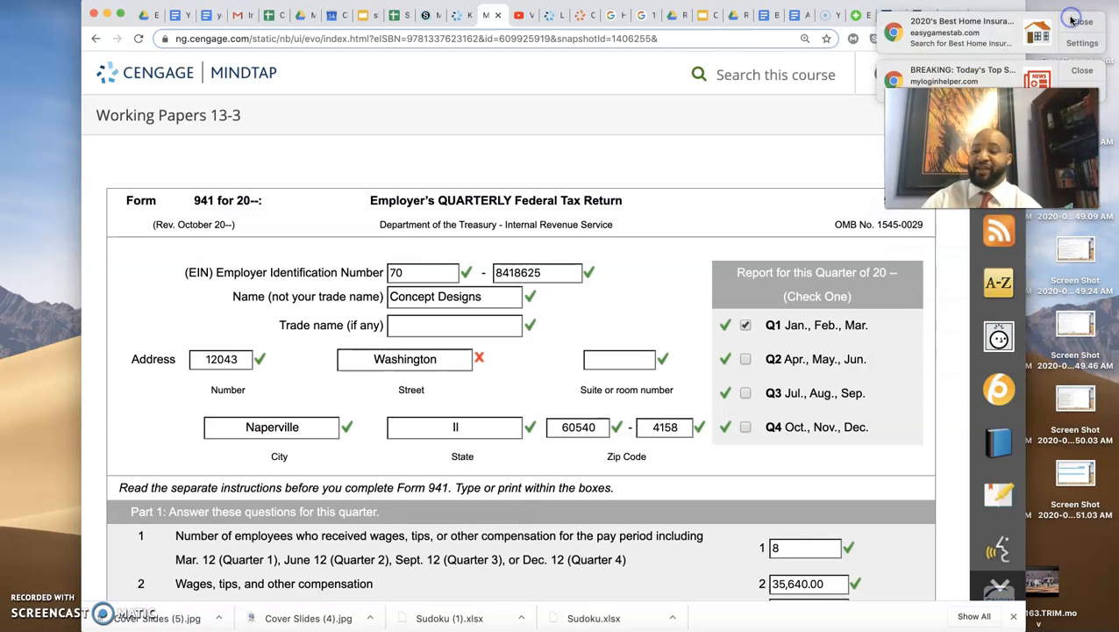
click(1071, 19)
click(1071, 20)
click(1071, 19)
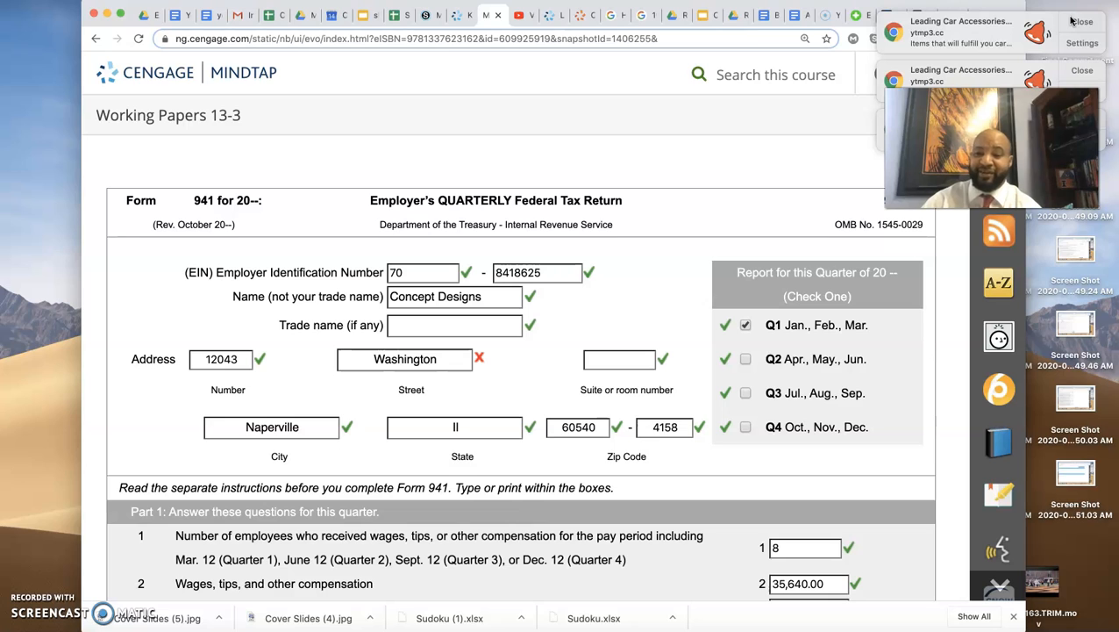
click(1081, 23)
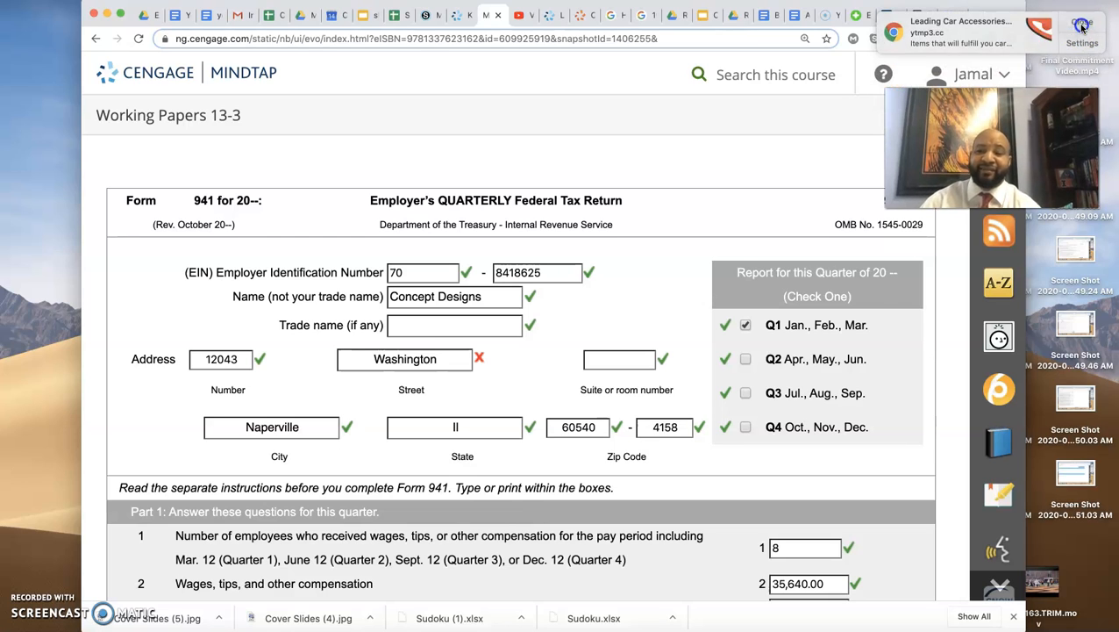
click(1081, 23)
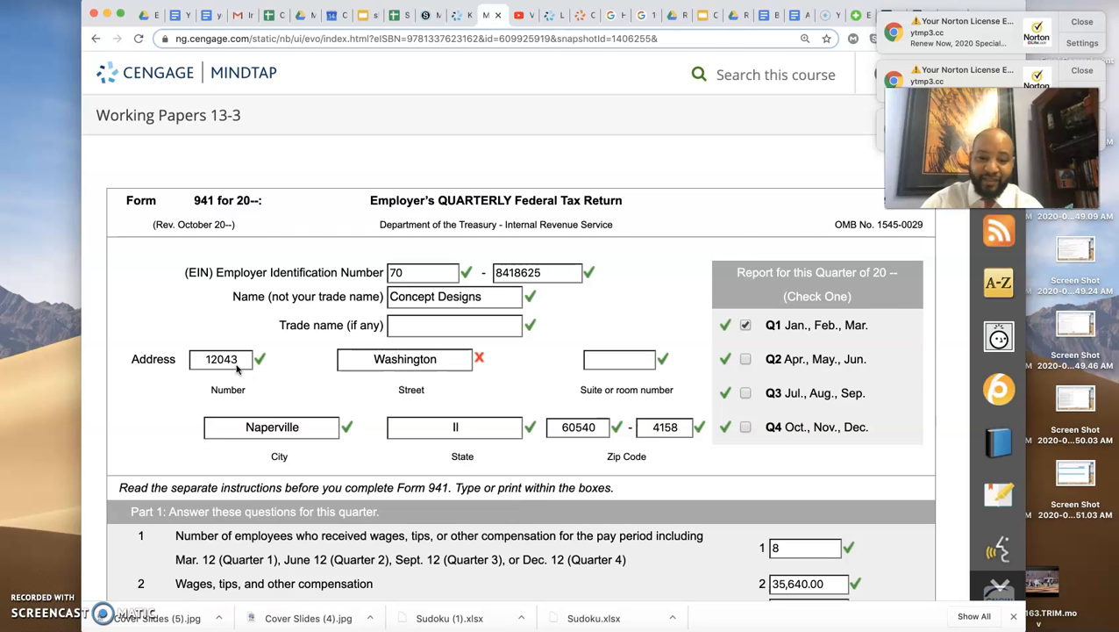
- Compare the form's address with the problem instructions and reveal the correct answer for the Street field
scroll(242, 377, up, 3)
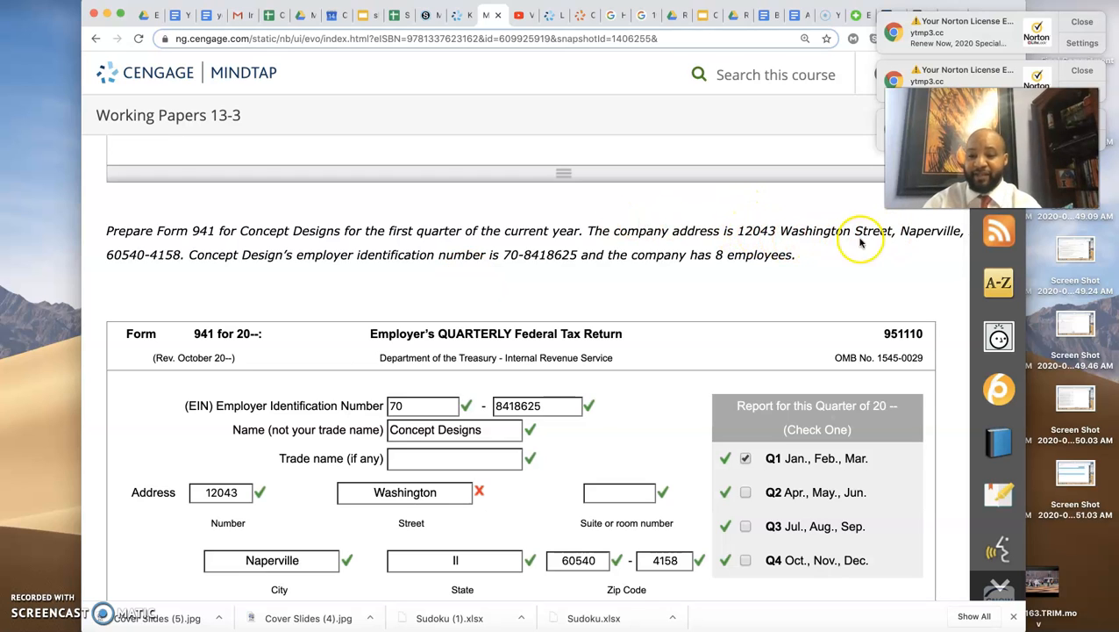
scroll(372, 499, down, 1)
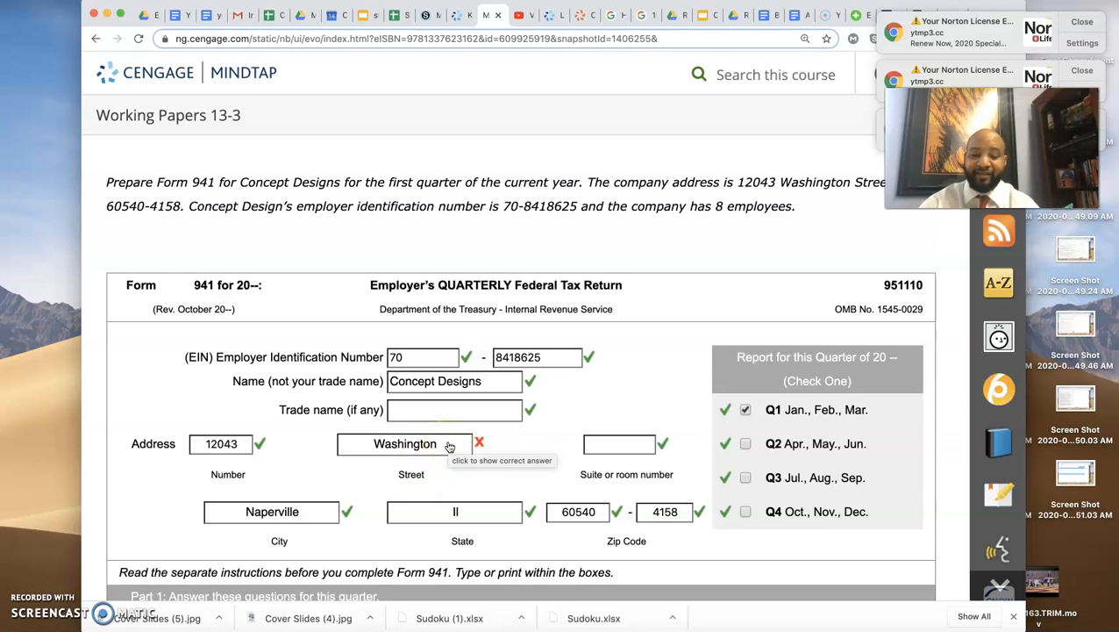
scroll(449, 447, down, 1)
click(450, 425)
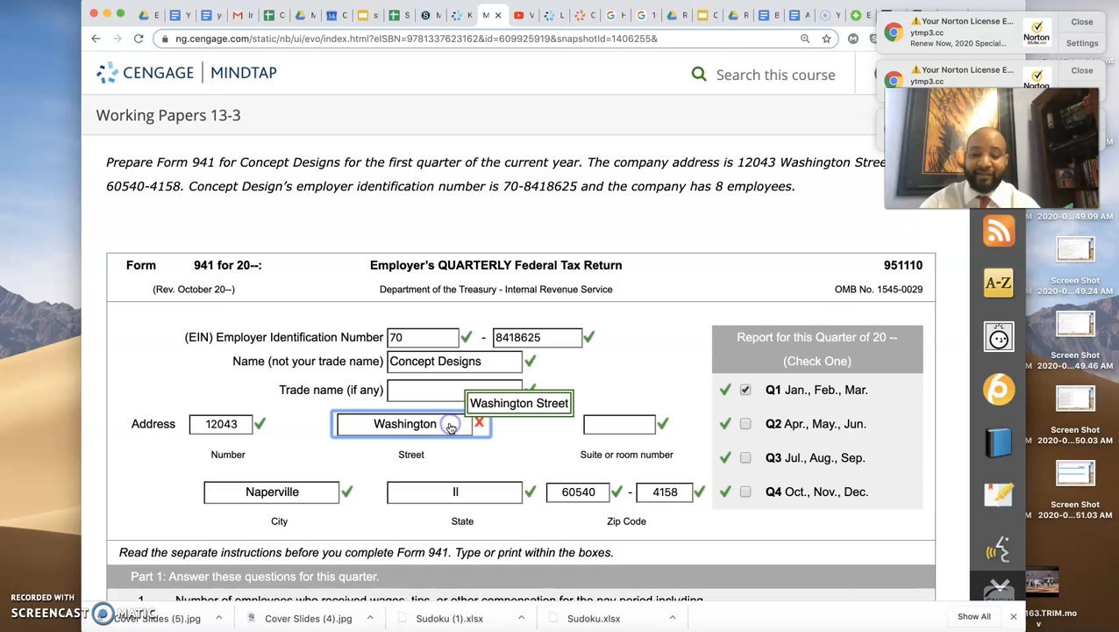
- Try to toggle the Q1 and Q2 checkboxes in the form's quarter selection
scroll(507, 449, down, 3)
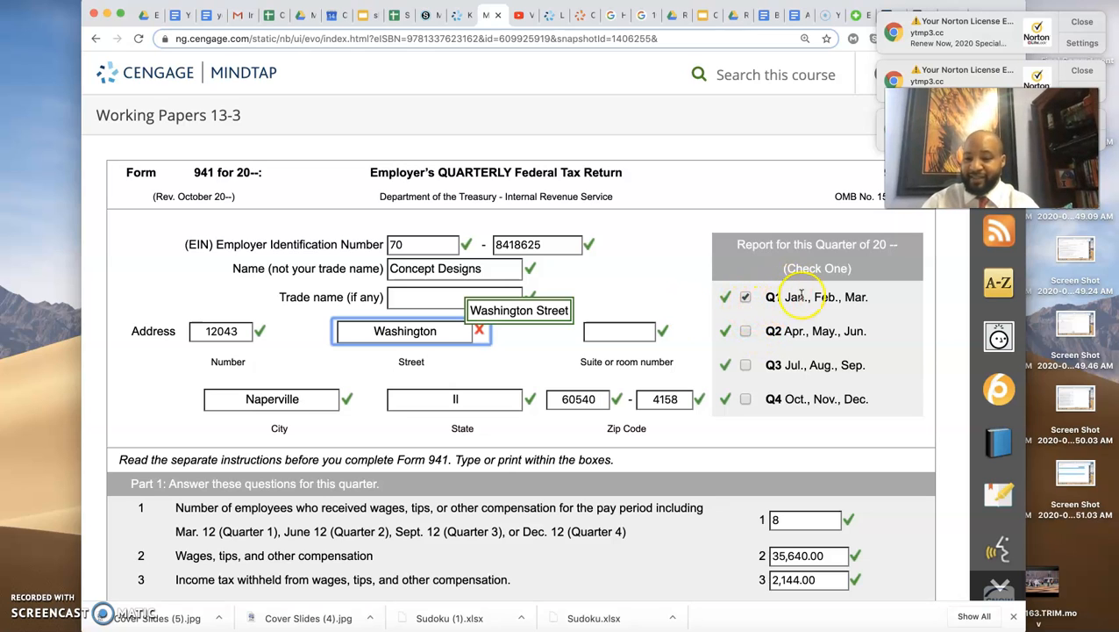
click(745, 299)
click(745, 299)
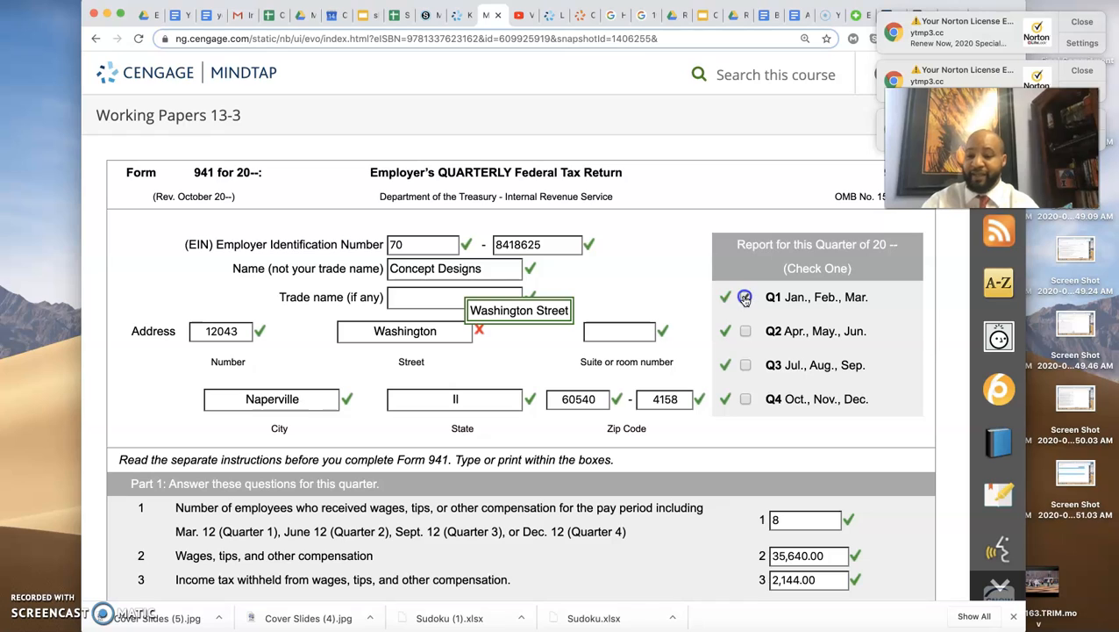
click(744, 331)
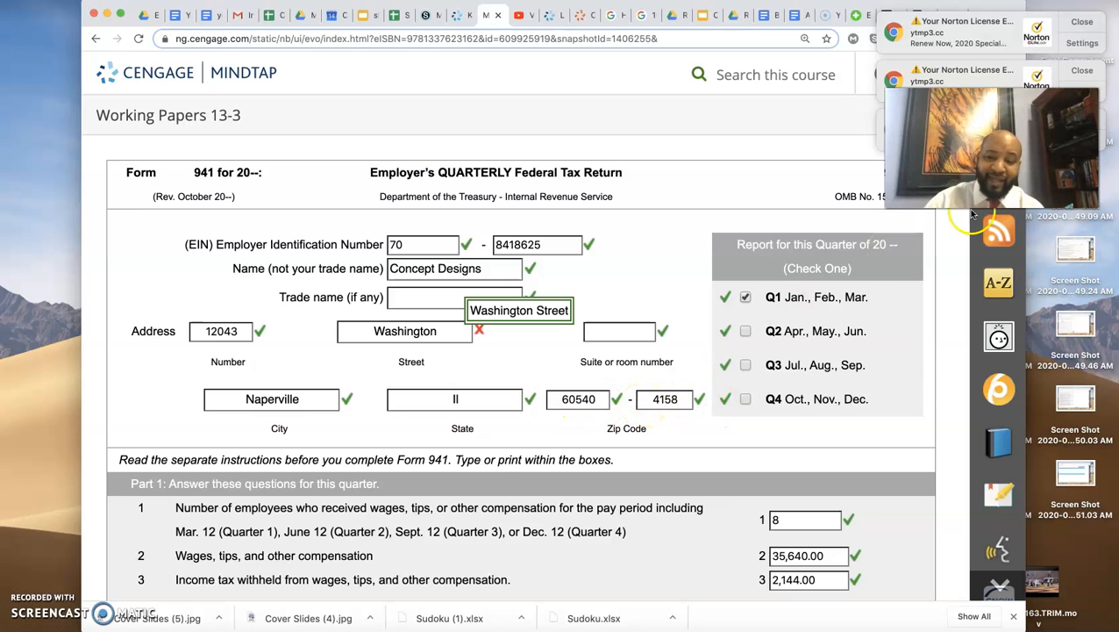
- Dismiss the remaining Norton license notifications
click(1081, 22)
click(1081, 22)
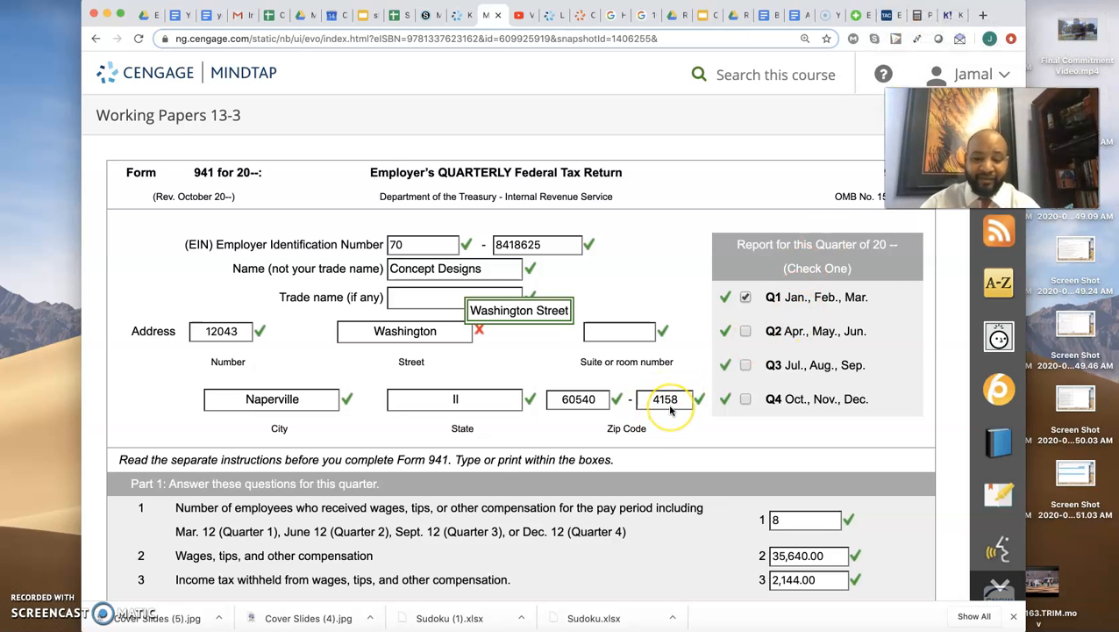
- Compare lines 1 to 3 of Form 941 with the employee count, total earnings and federal income tax withheld in the question's data
scroll(670, 409, down, 1)
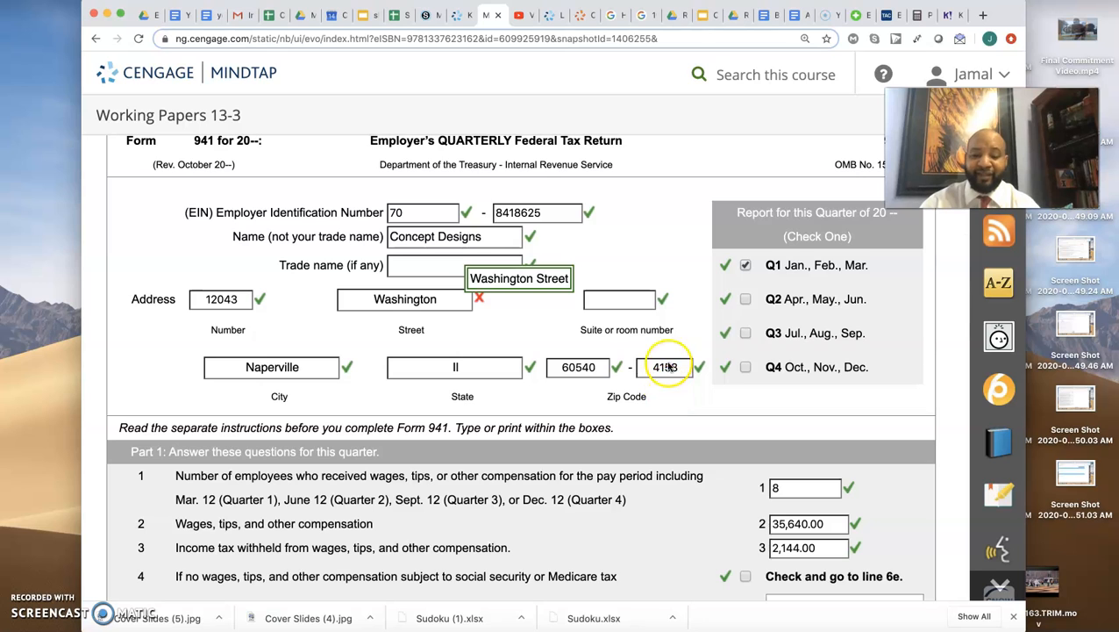
scroll(668, 379, down, 5)
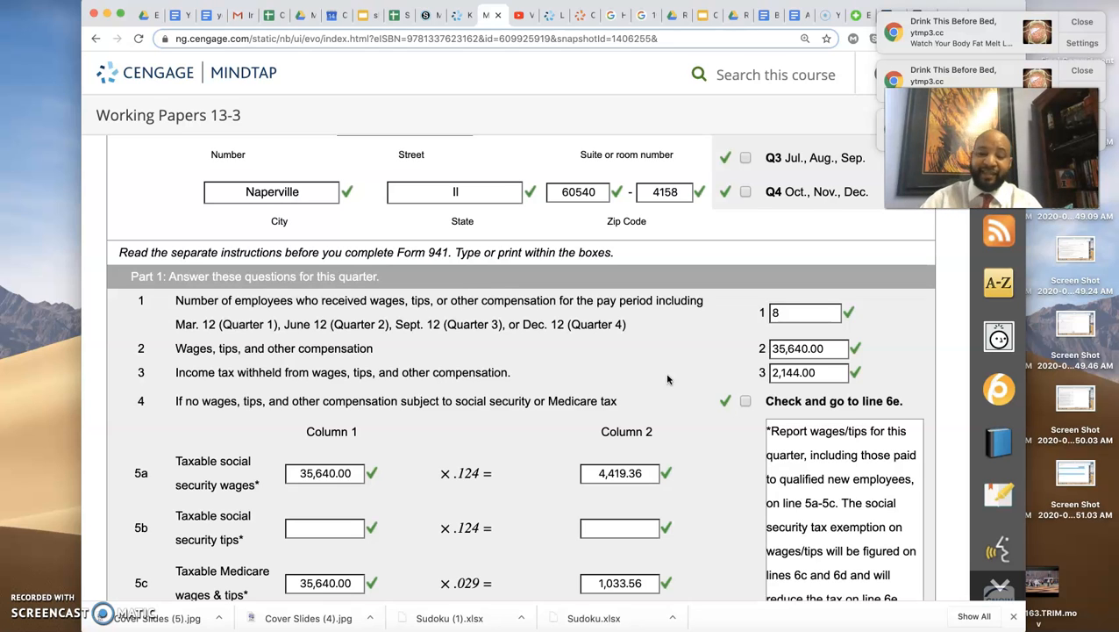
scroll(668, 379, up, 10)
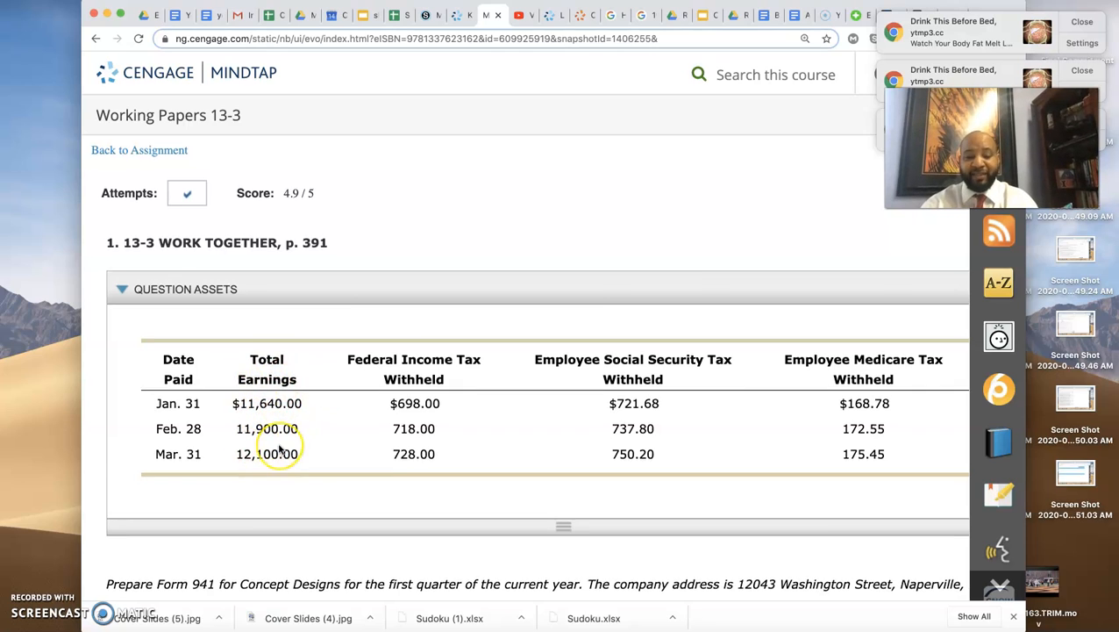
scroll(279, 449, down, 10)
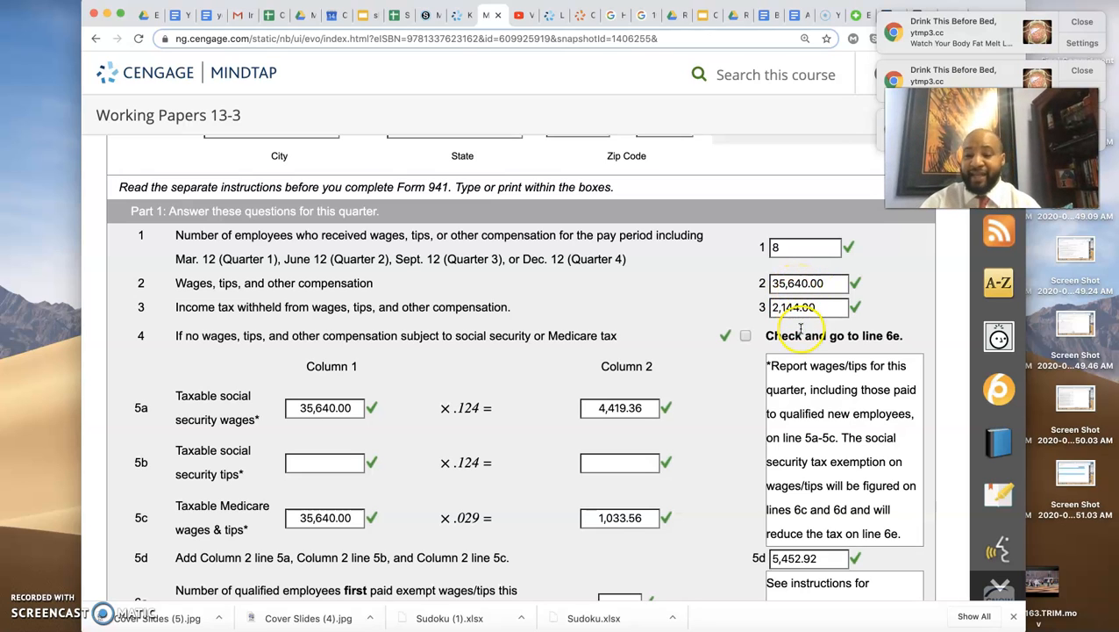
scroll(516, 305, up, 10)
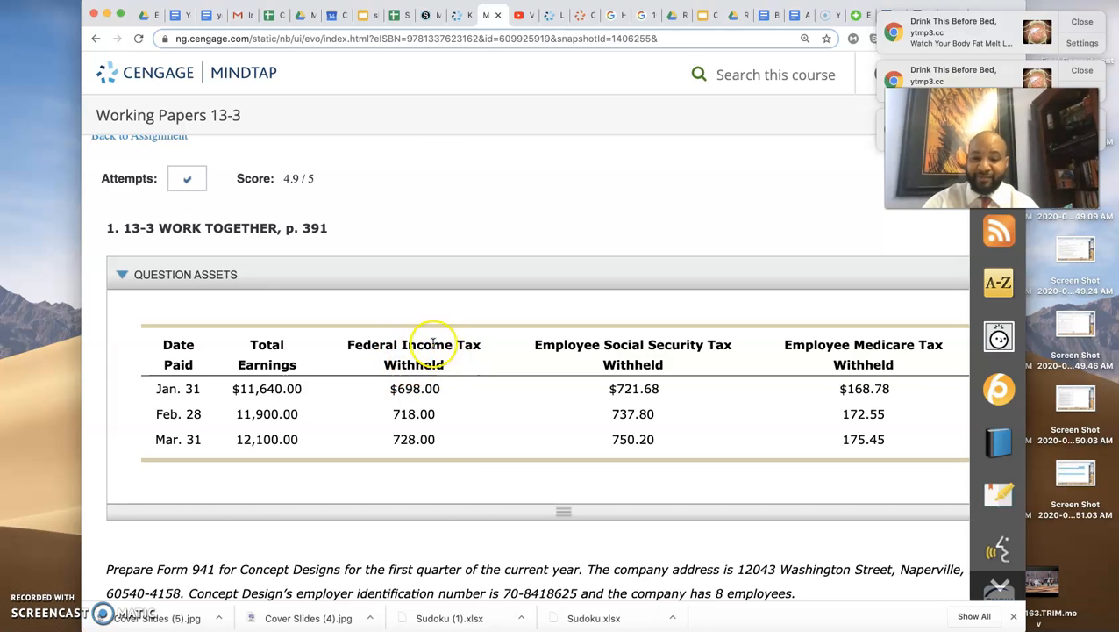
scroll(429, 436, down, 15)
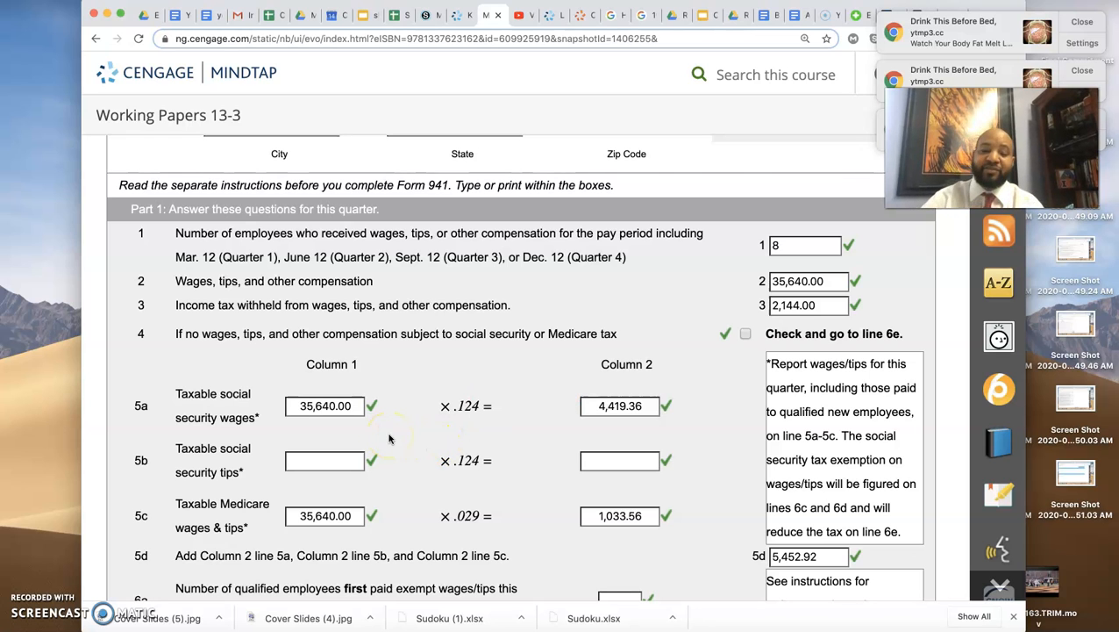
scroll(389, 438, up, 10)
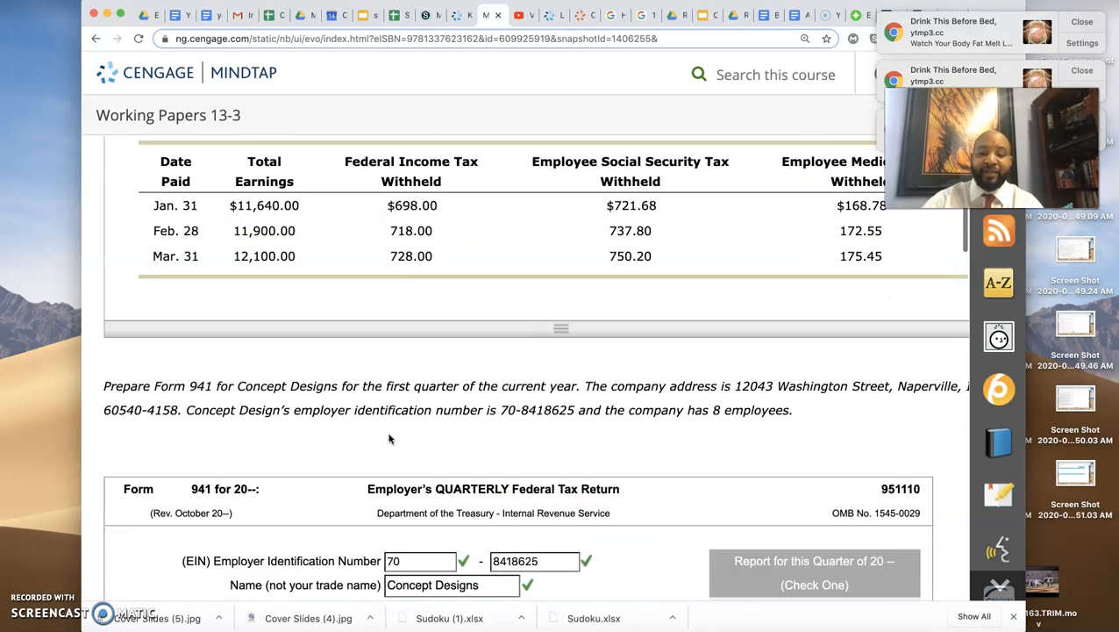
scroll(270, 424, down, 10)
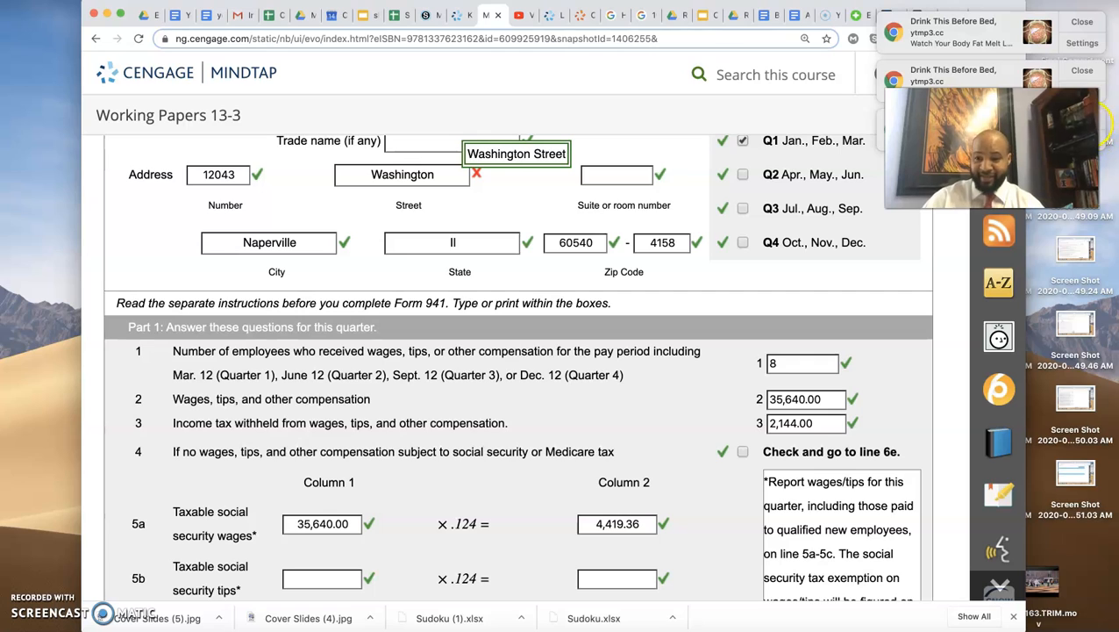
- Dismiss the "Drink This Before Bed" notifications covering the page
click(1083, 70)
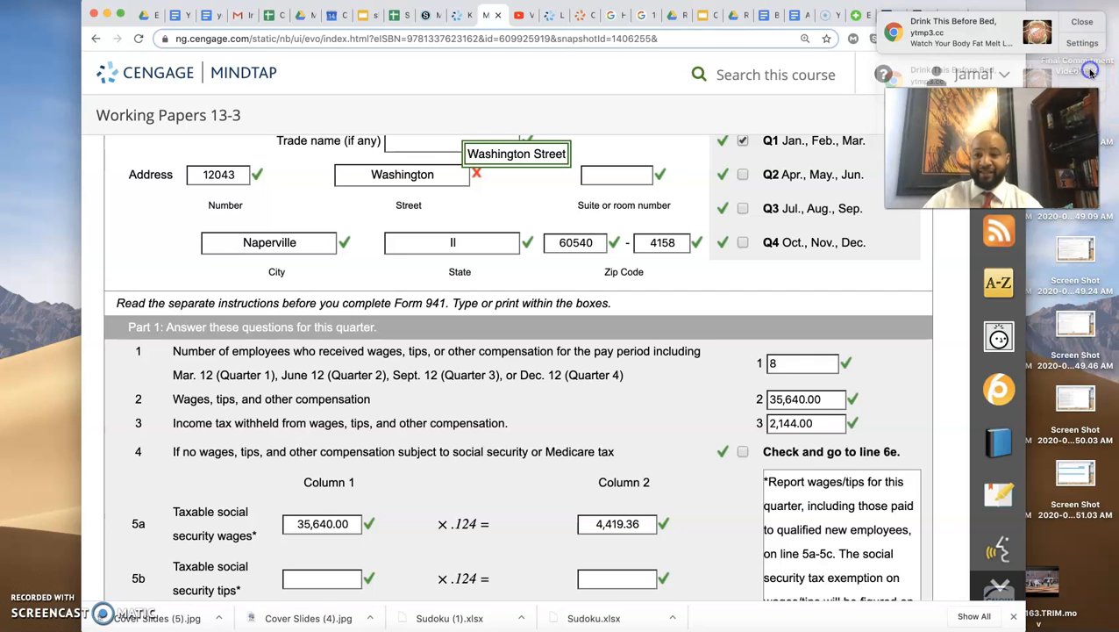
click(1084, 24)
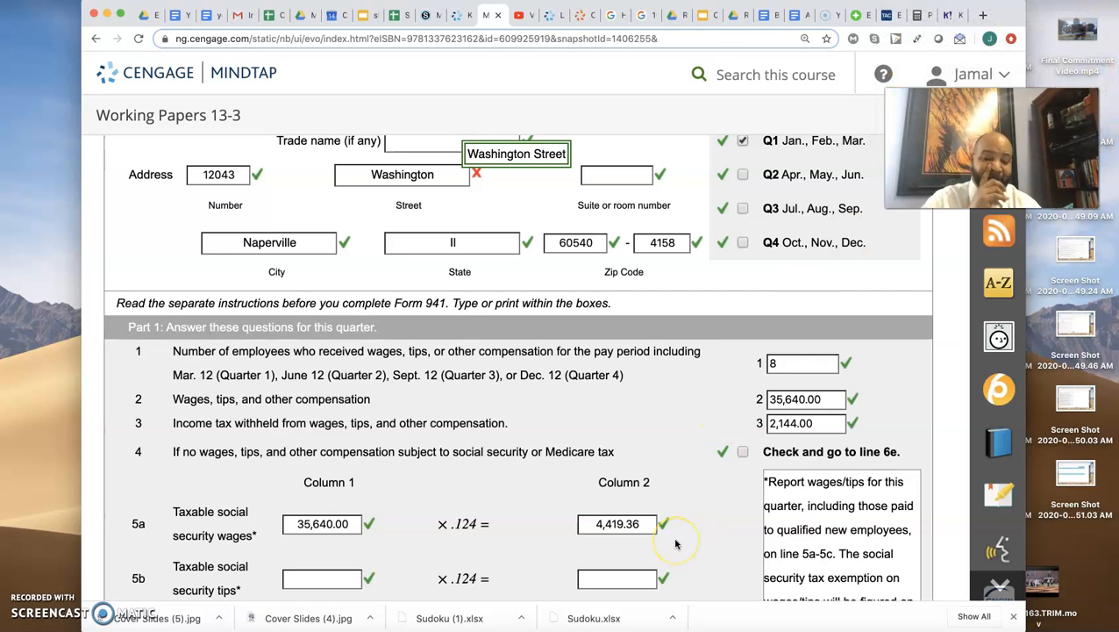
- Examine the social security and Medicare tax calculations on lines 5a to 5d and the tax totals on lines 6e to 11
click(621, 530)
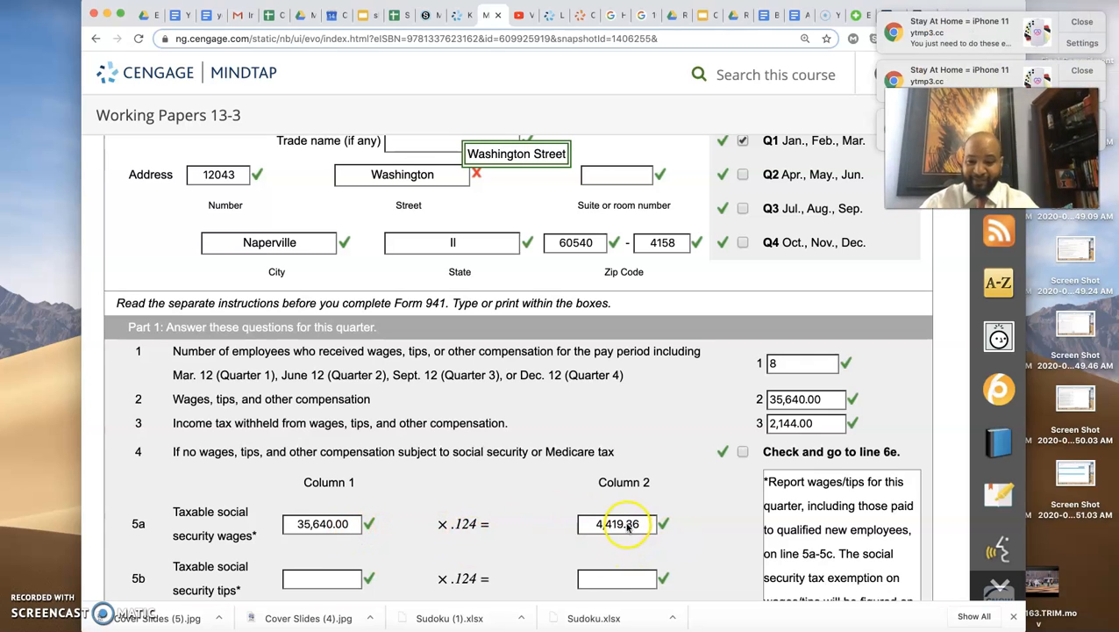
scroll(624, 529, down, 3)
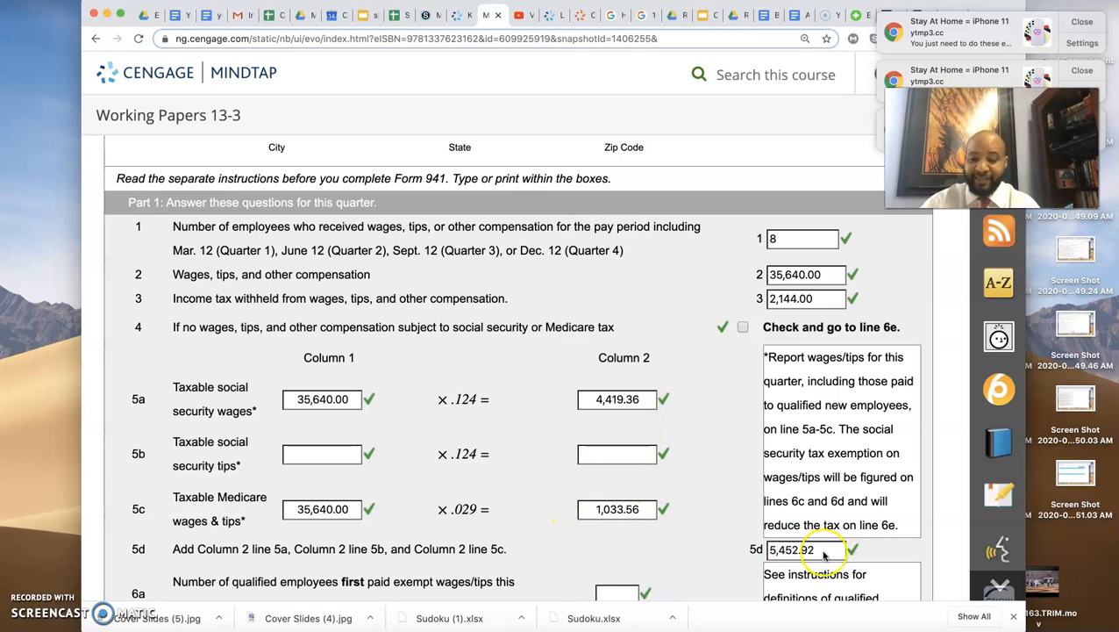
scroll(811, 548, down, 1)
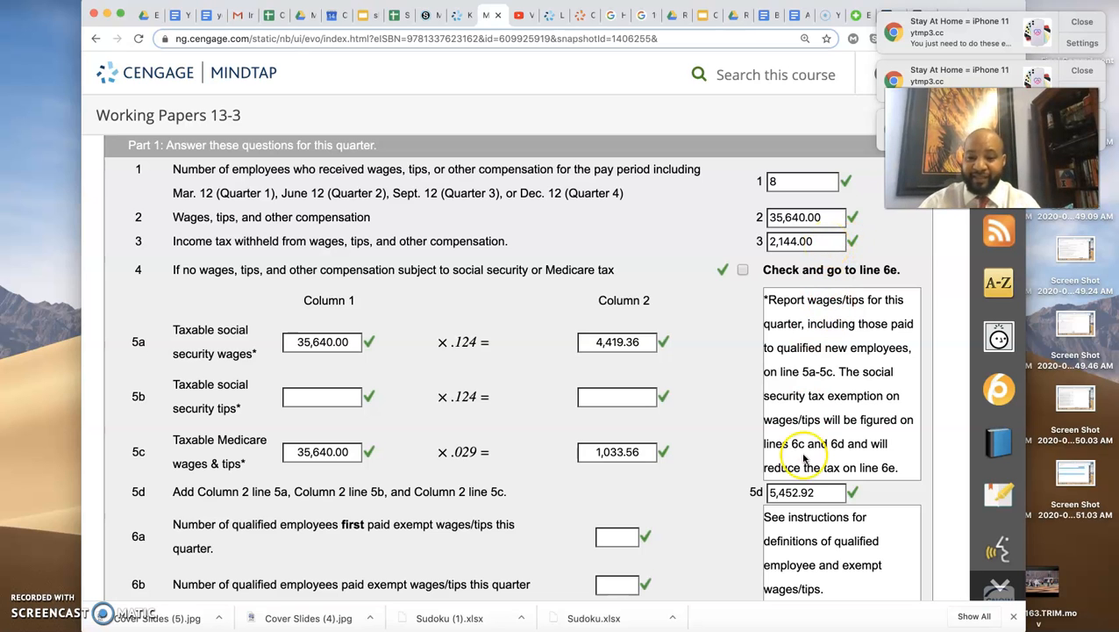
scroll(800, 468, down, 3)
scroll(800, 469, down, 1)
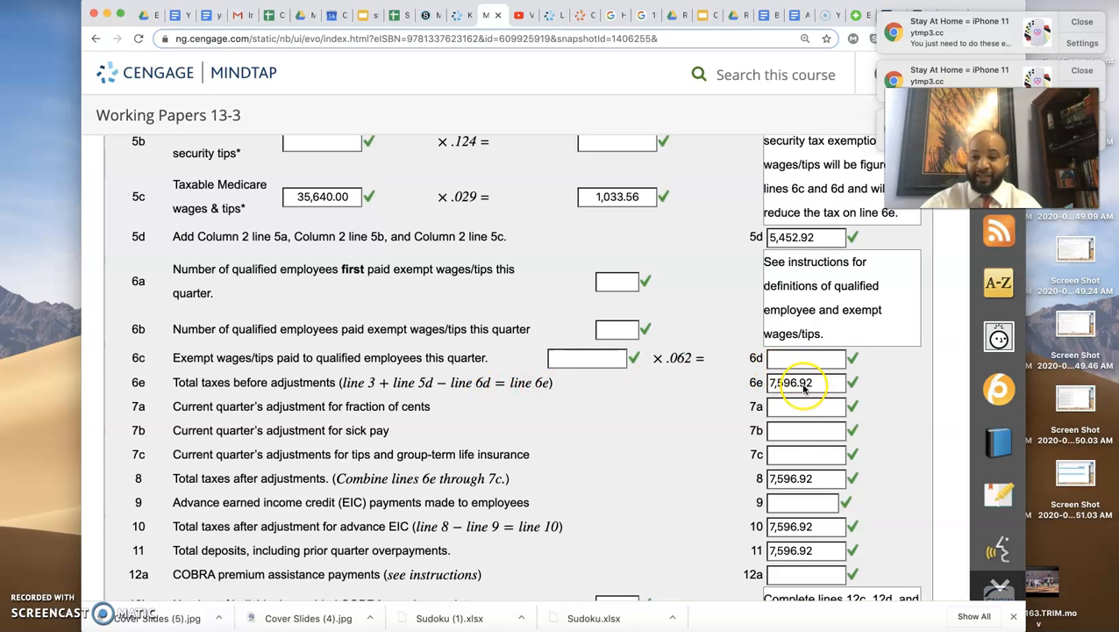
scroll(828, 290, up, 5)
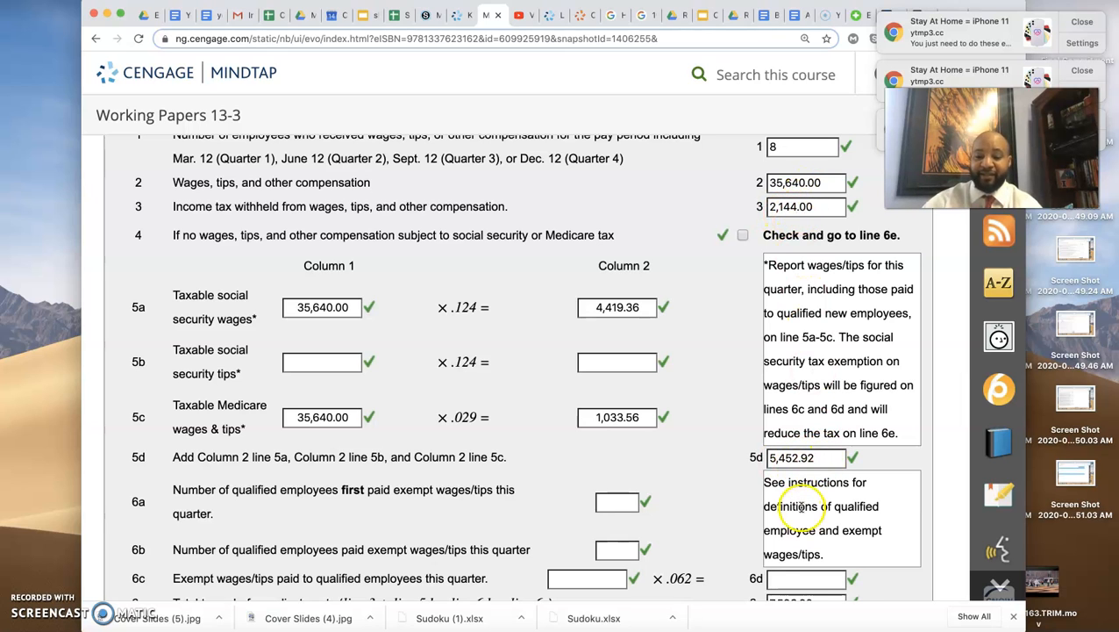
scroll(800, 506, down, 3)
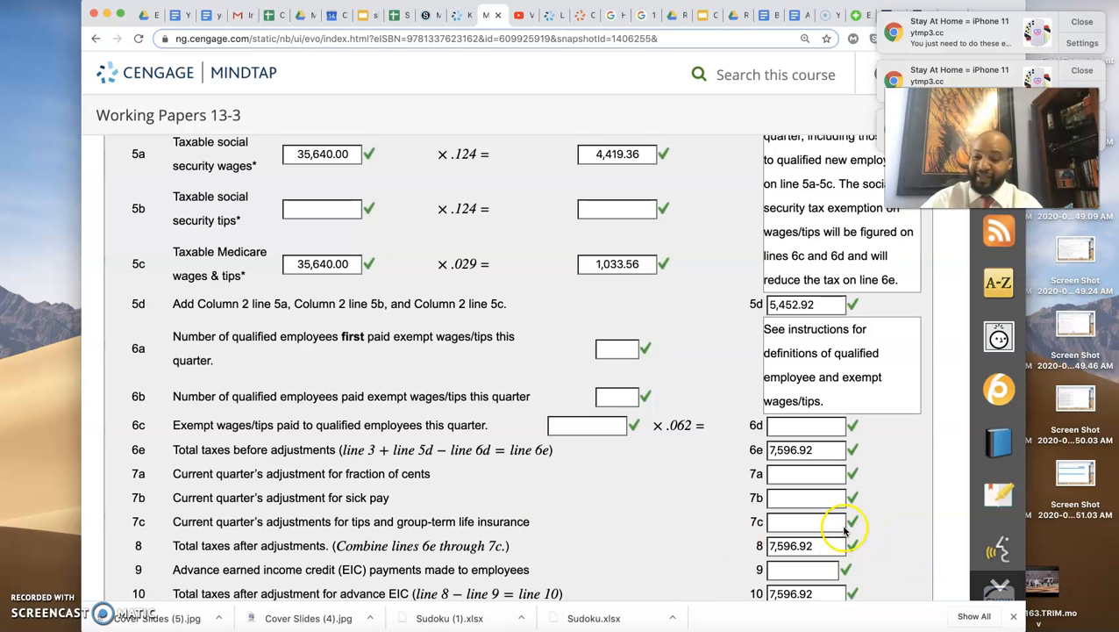
scroll(844, 530, down, 2)
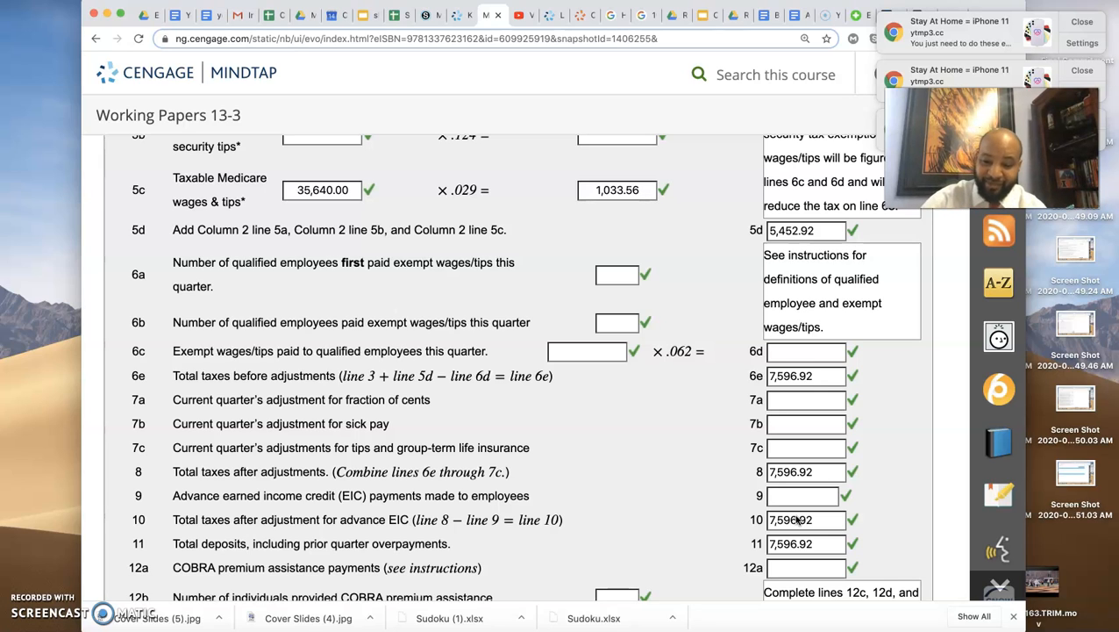
scroll(796, 520, down, 2)
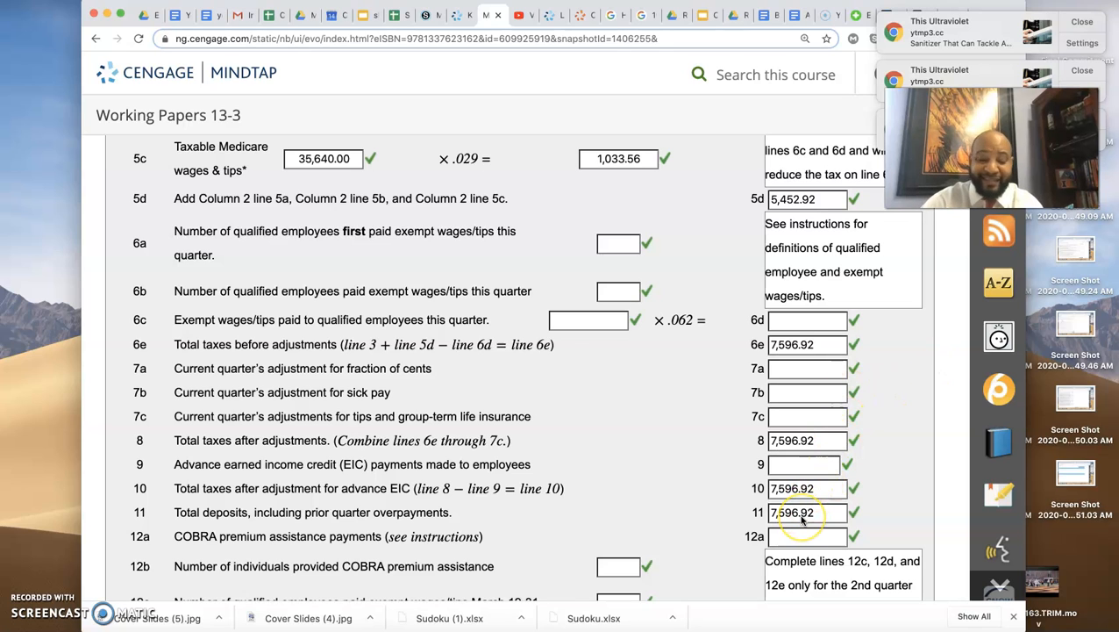
- Review lines 12a to 13 of Form 941 and dismiss the advertising notifications covering the page
click(1082, 22)
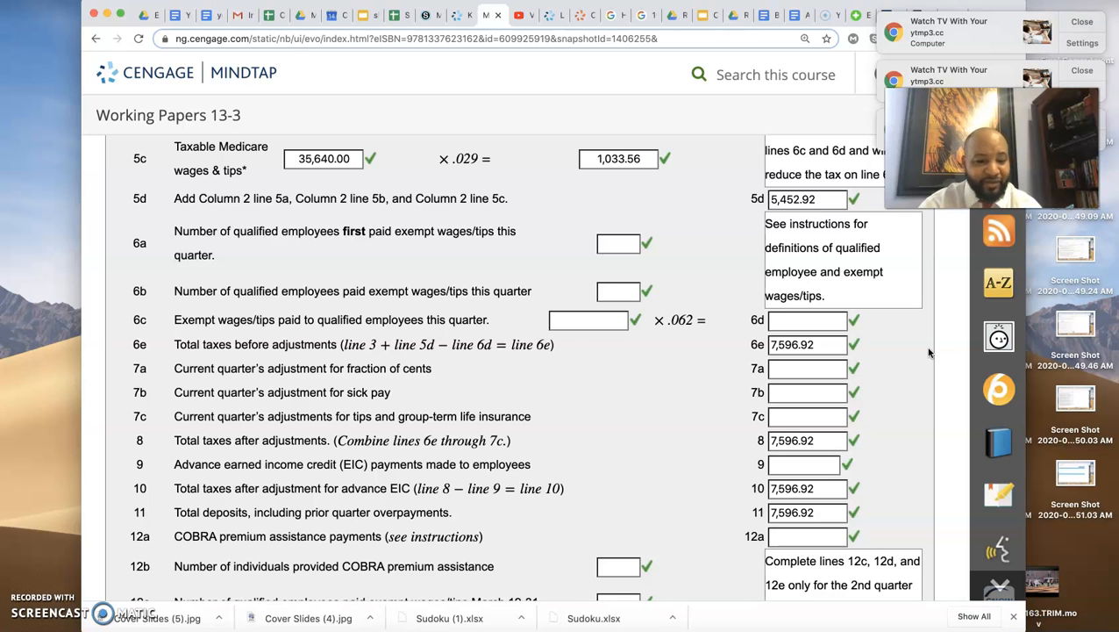
scroll(875, 388, down, 3)
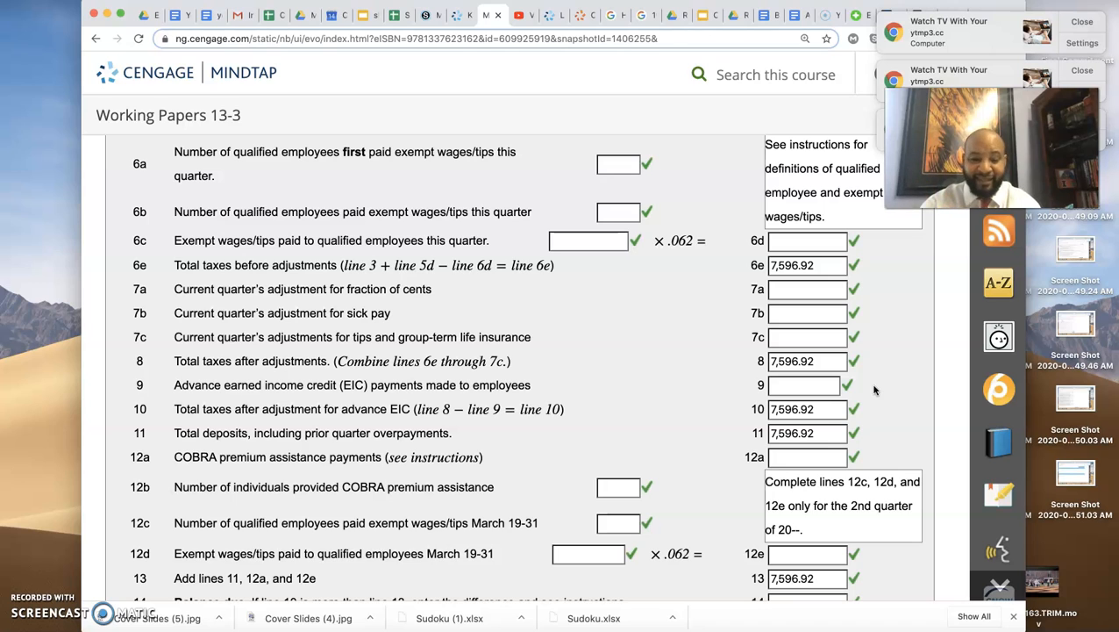
scroll(579, 511, down, 2)
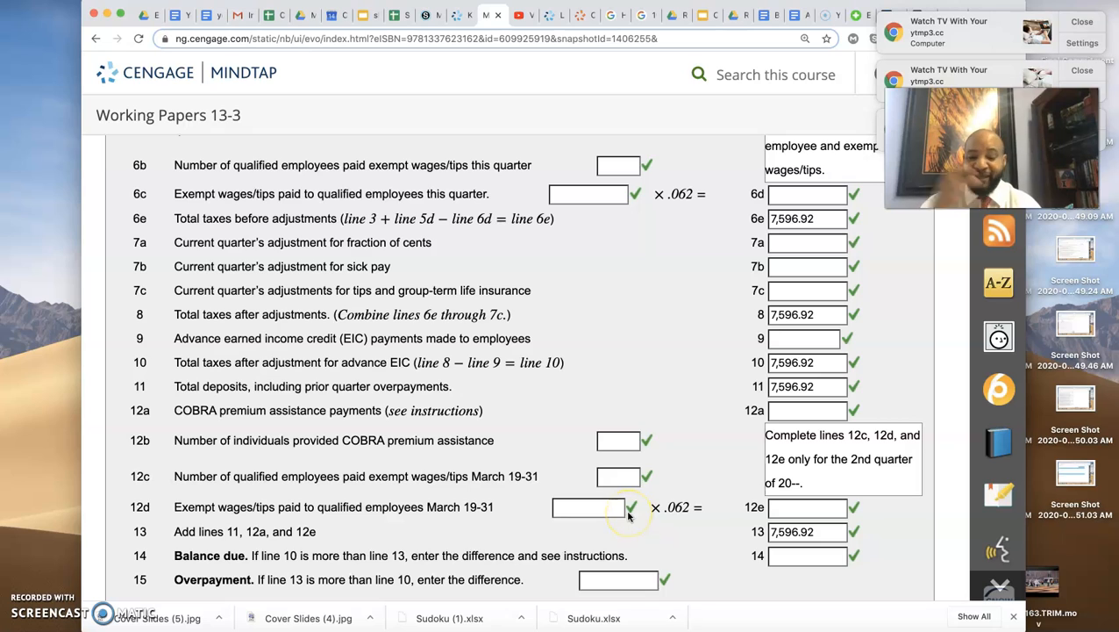
scroll(733, 507, left, 1)
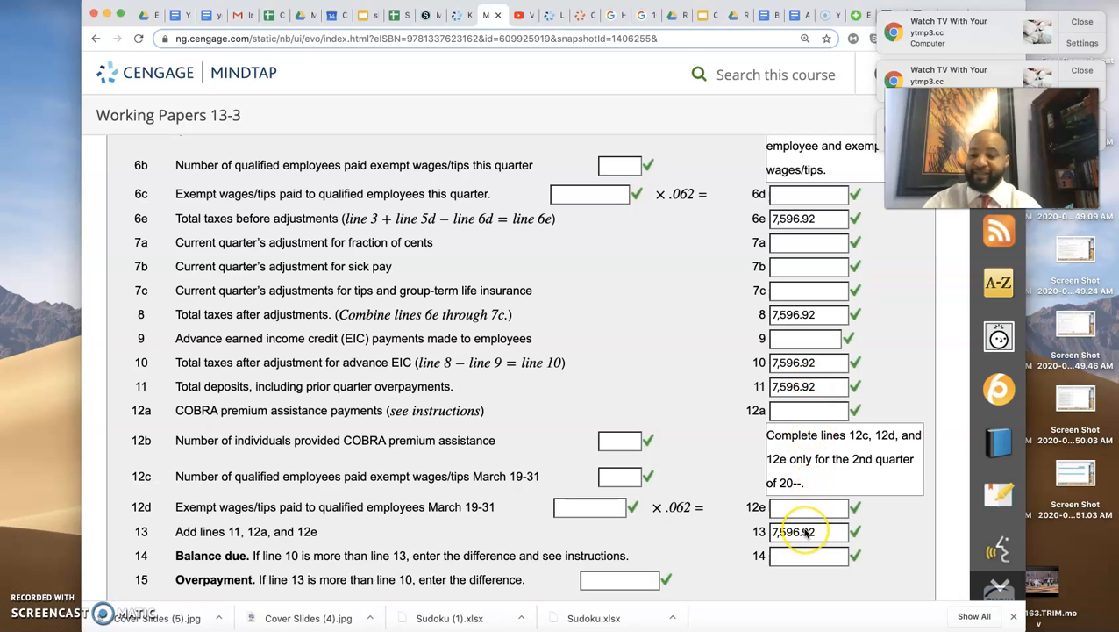
click(1086, 19)
click(1086, 19)
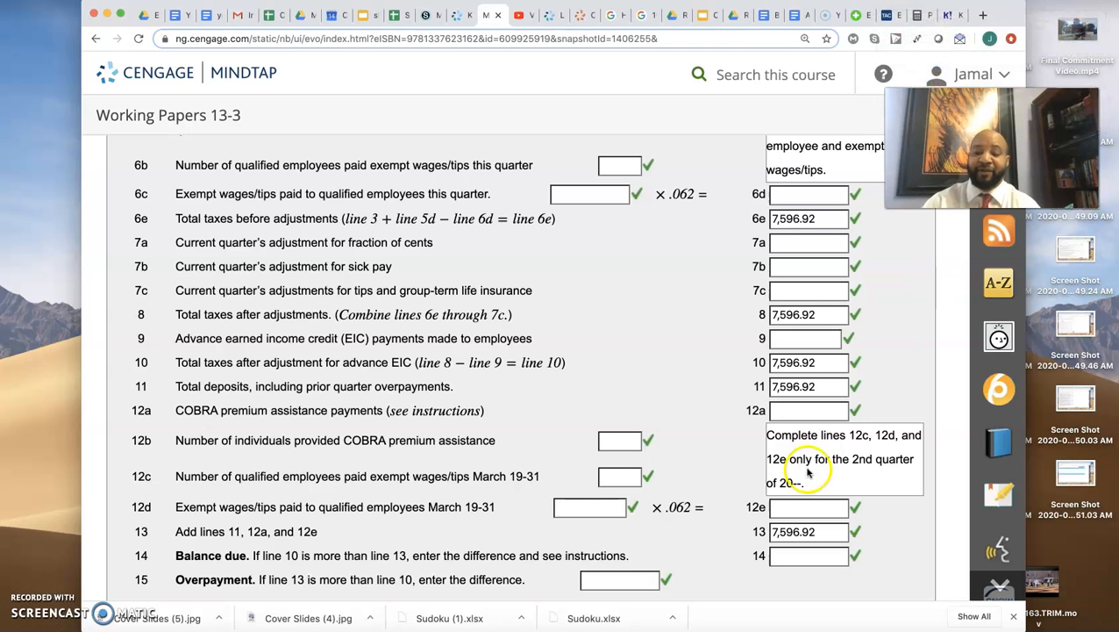
- Review the Balance due and Overpayment lines 14 and 15, dismissing each new batch of notifications
scroll(807, 472, down, 5)
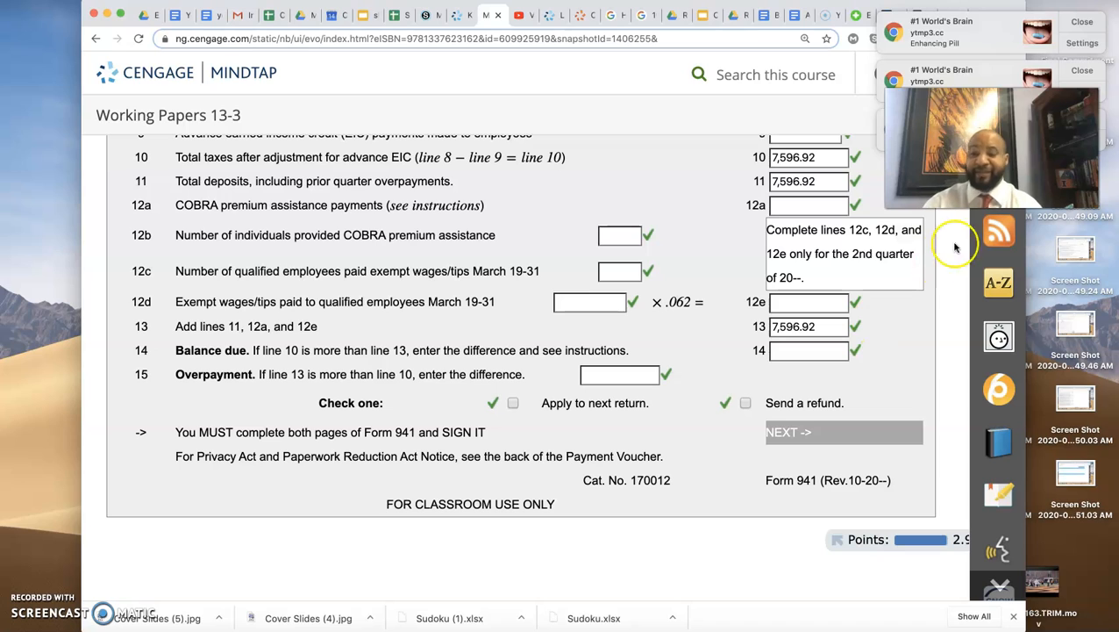
click(1085, 24)
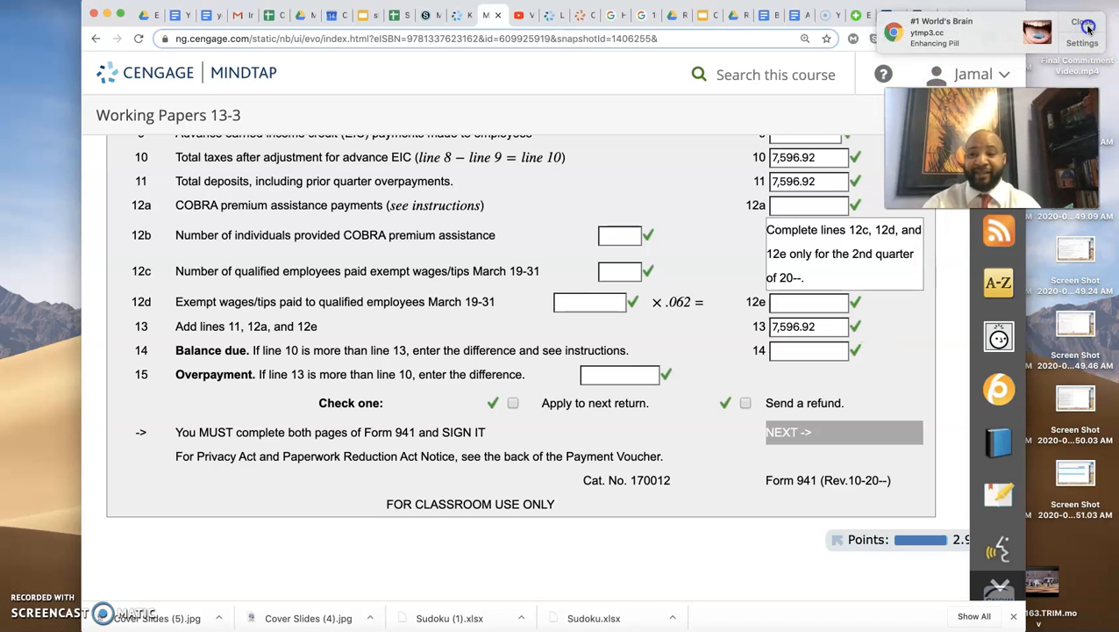
click(1087, 28)
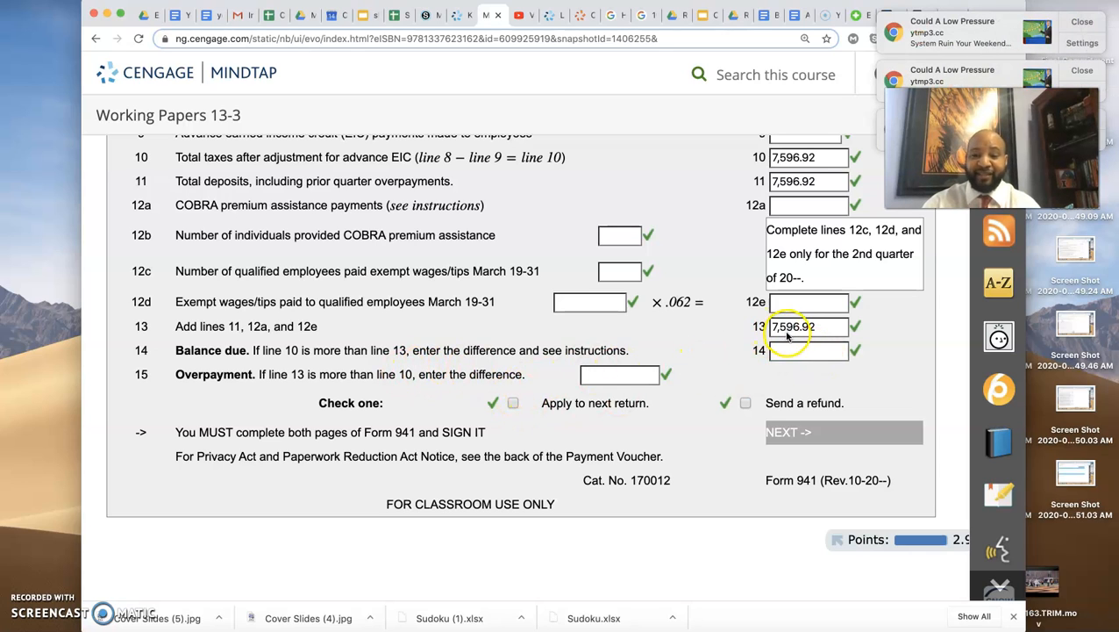
scroll(789, 334, up, 2)
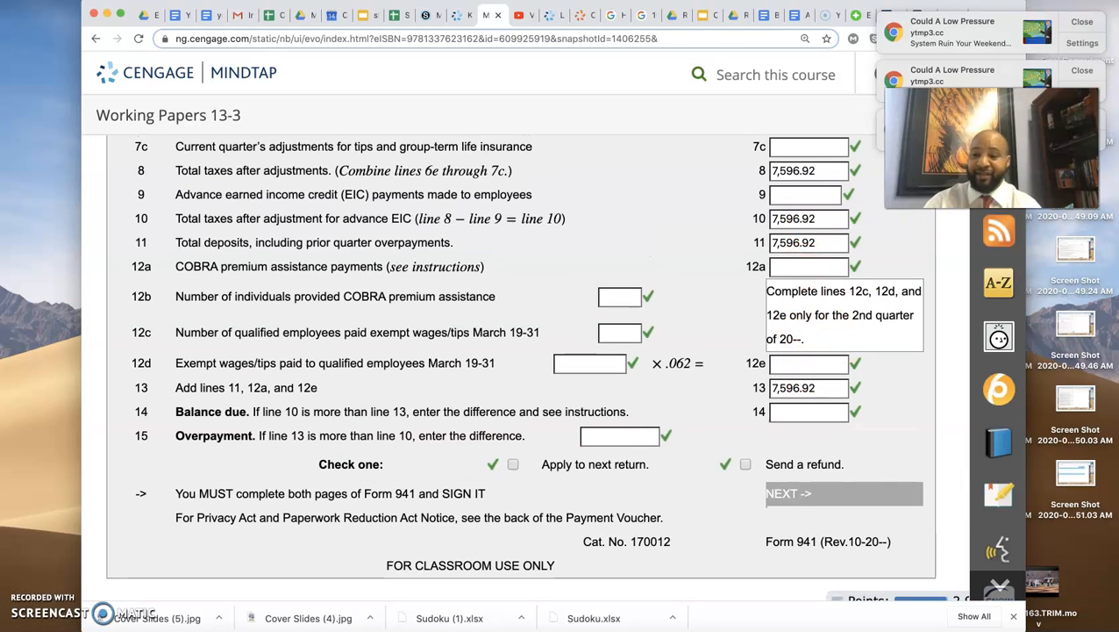
click(1079, 21)
click(1078, 21)
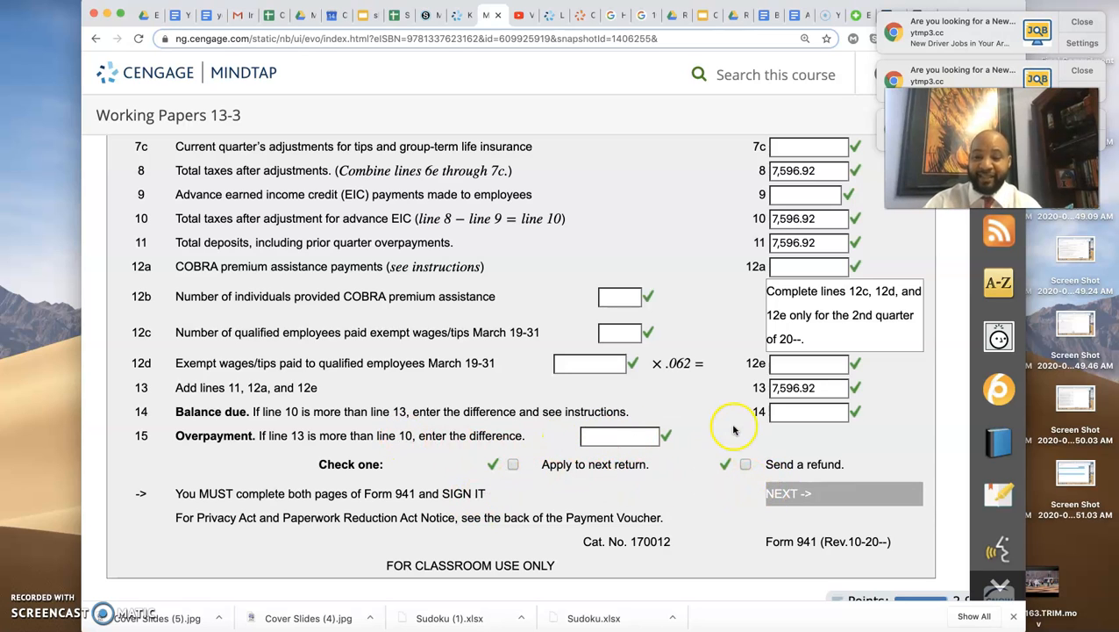
click(1074, 25)
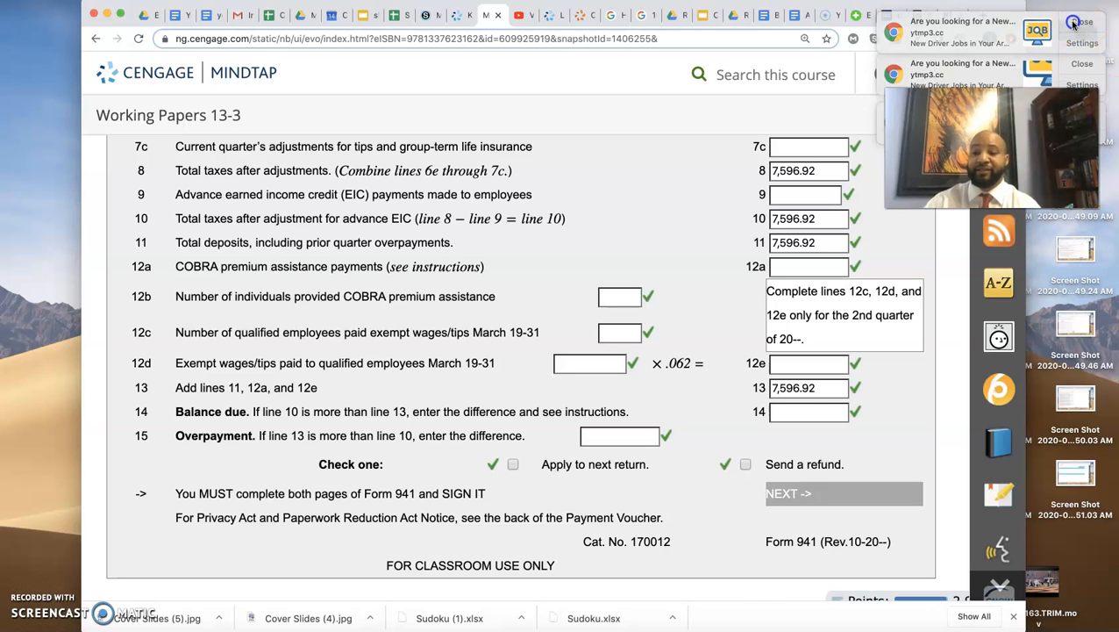
click(1073, 25)
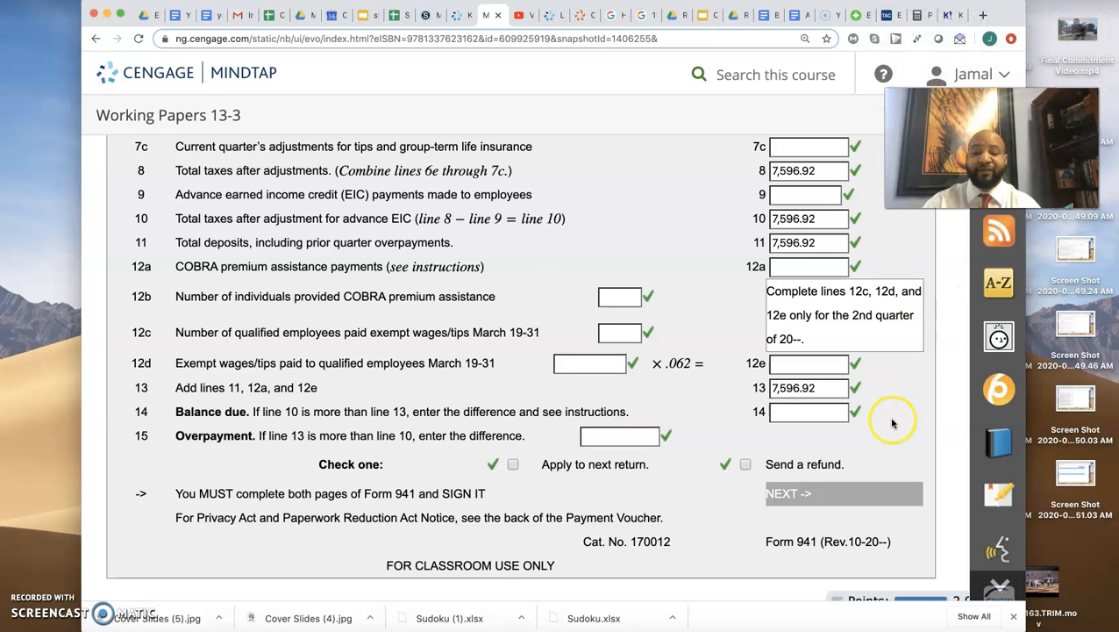
- Compare line 10 in Part 1 with the deposit schedule and tax liability section in Part 2 of the form
scroll(892, 424, down, 1)
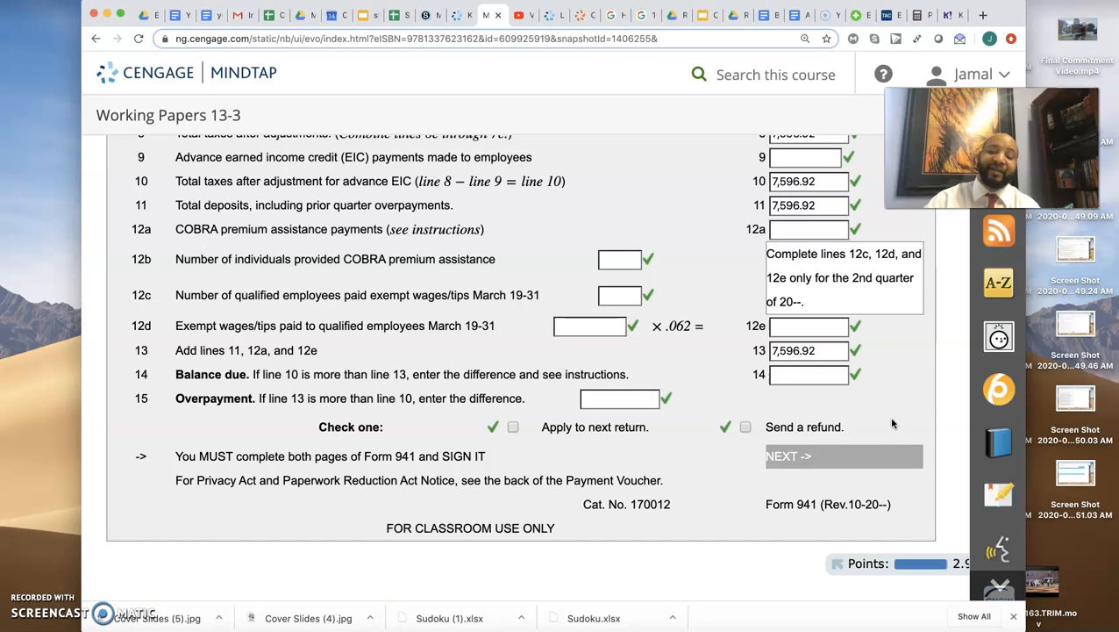
scroll(892, 424, down, 10)
scroll(892, 423, down, 1)
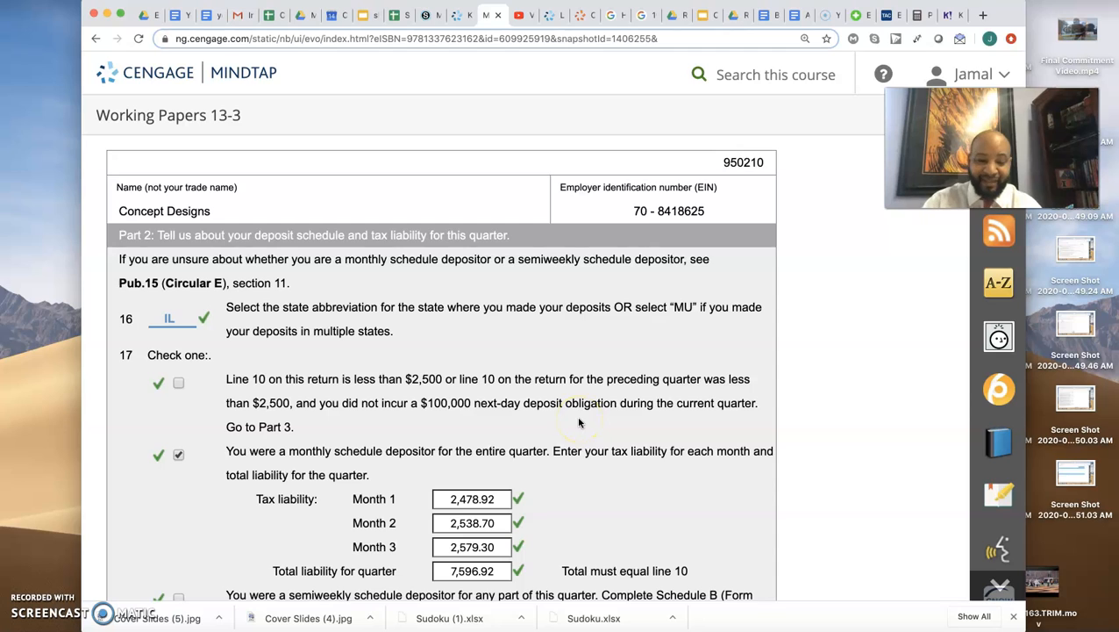
scroll(579, 423, up, 5)
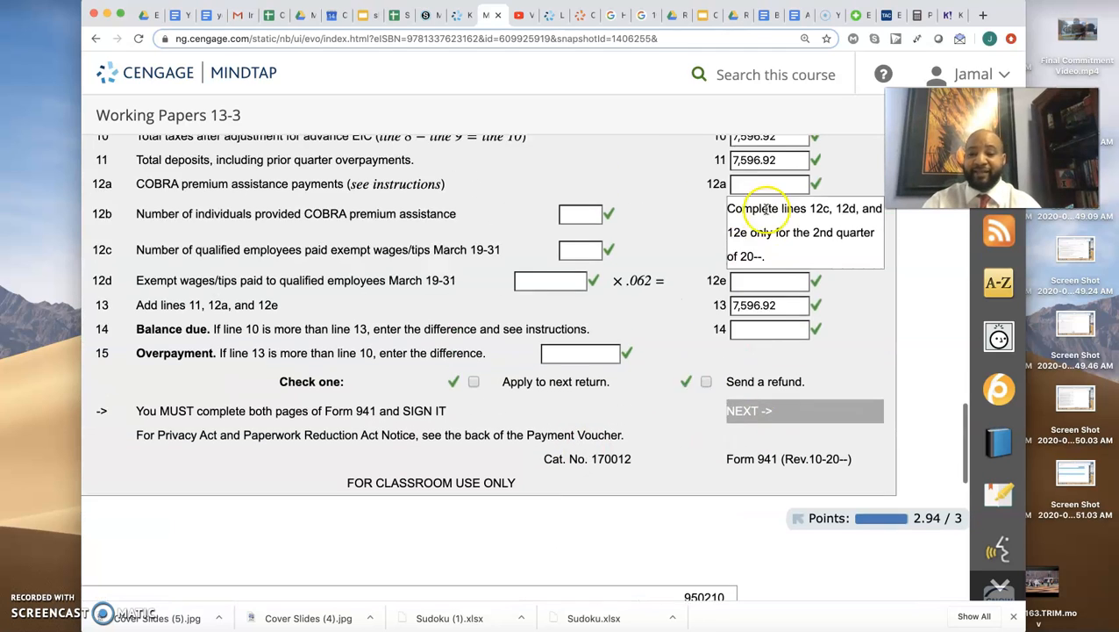
scroll(766, 209, up, 1)
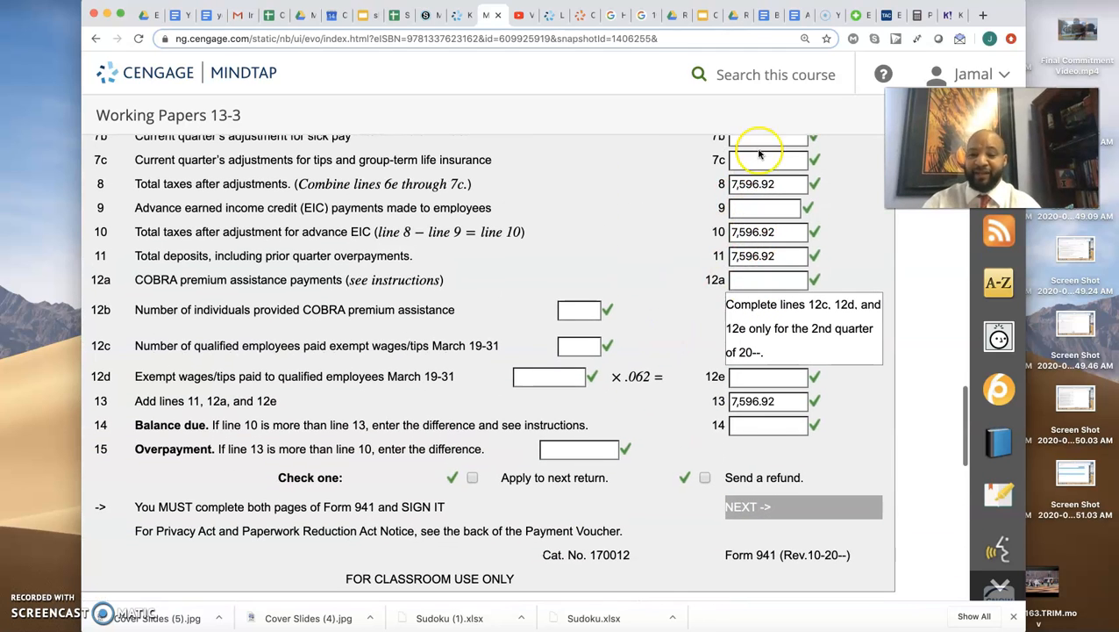
scroll(605, 342, down, 5)
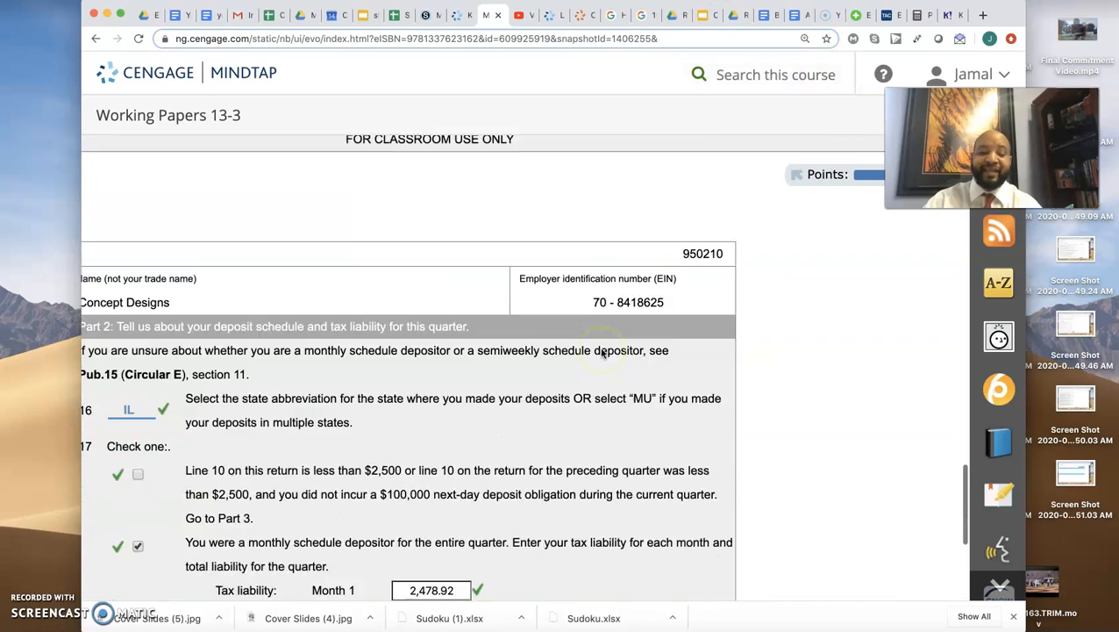
- Examine the monthly tax liabilities on line 17 against the January to March payroll data in the question assets
scroll(602, 352, down, 3)
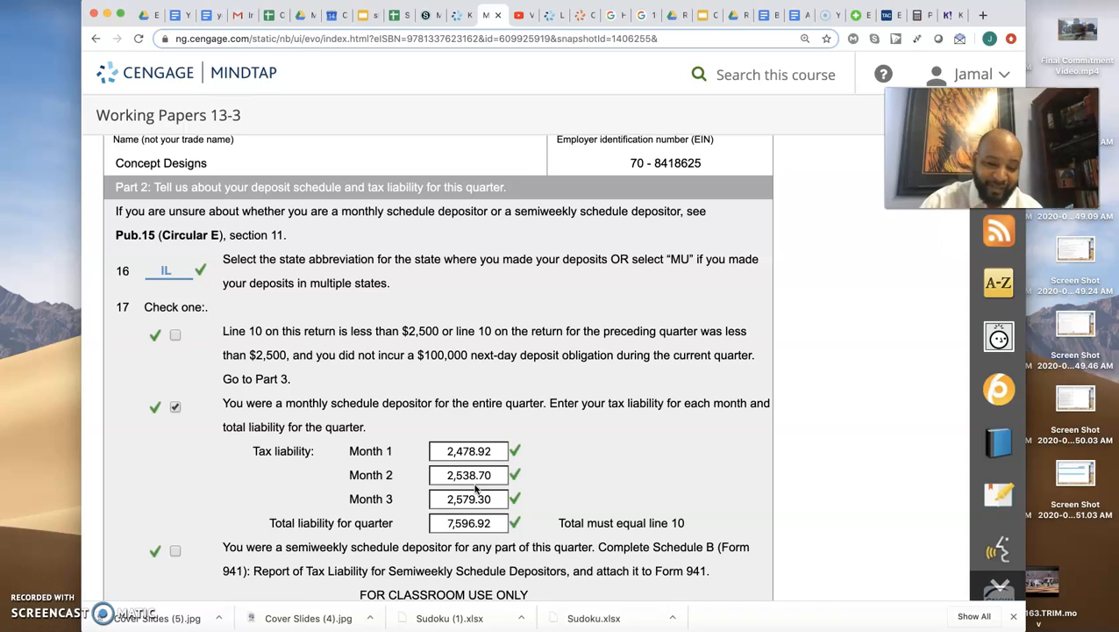
scroll(476, 490, up, 20)
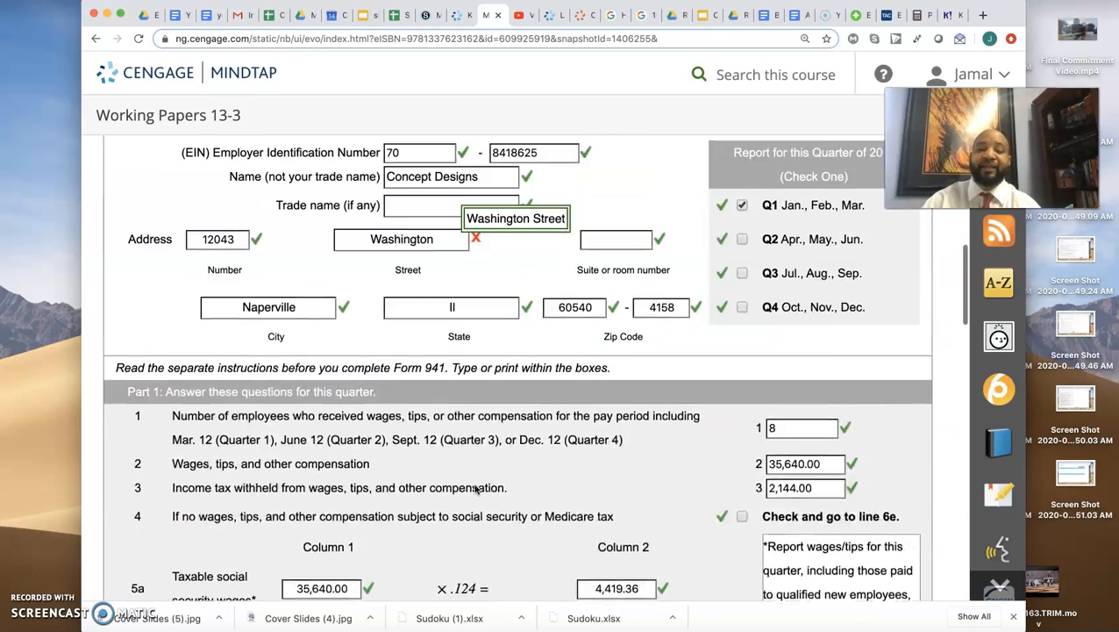
scroll(476, 489, up, 10)
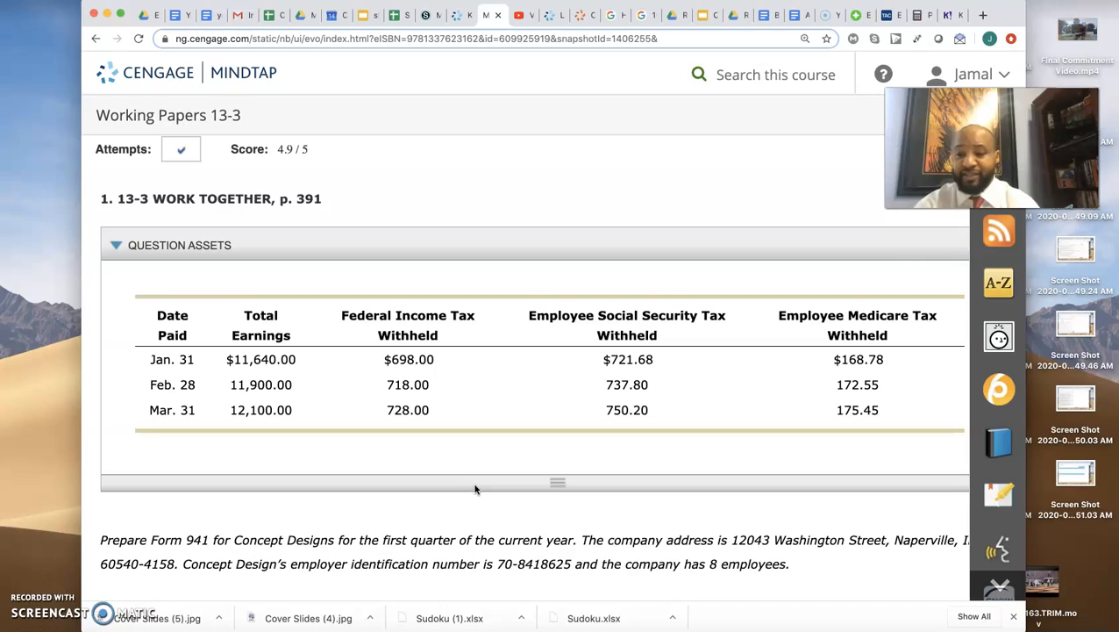
scroll(476, 489, down, 20)
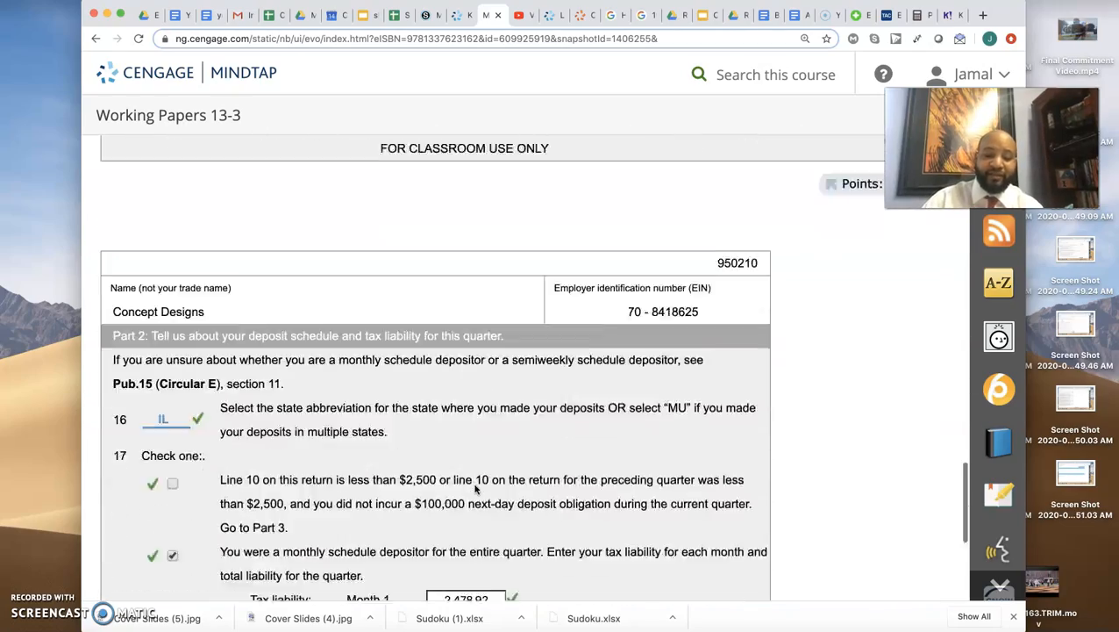
scroll(476, 489, down, 4)
click(475, 370)
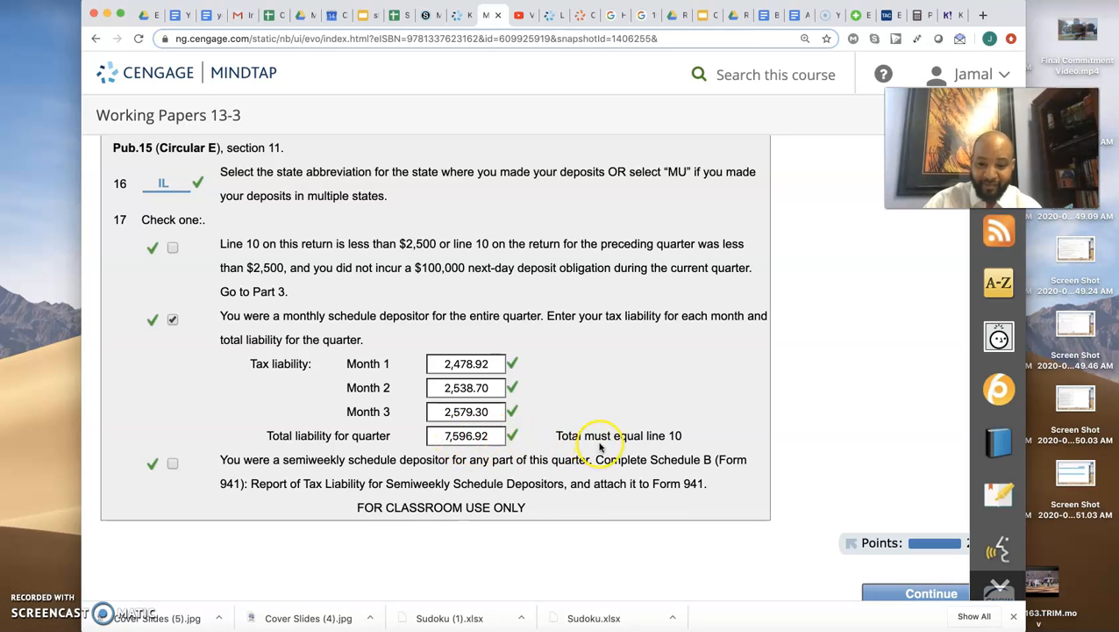
- Compare the total liability for the quarter with line 10 in Part 1, and return to the payroll data table
scroll(671, 436, up, 10)
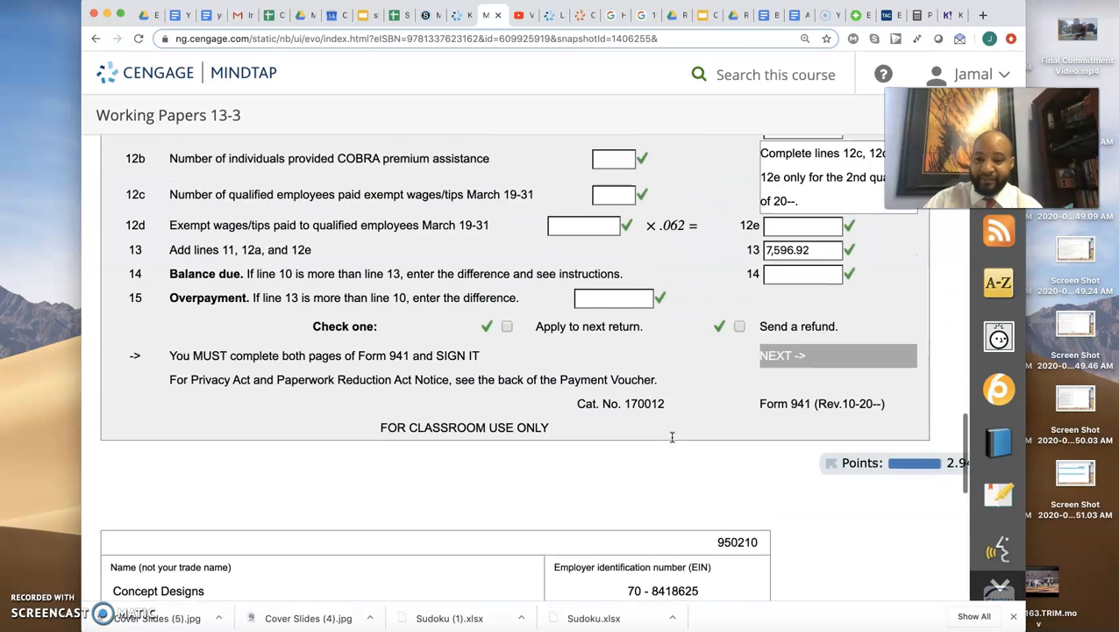
scroll(672, 436, up, 1)
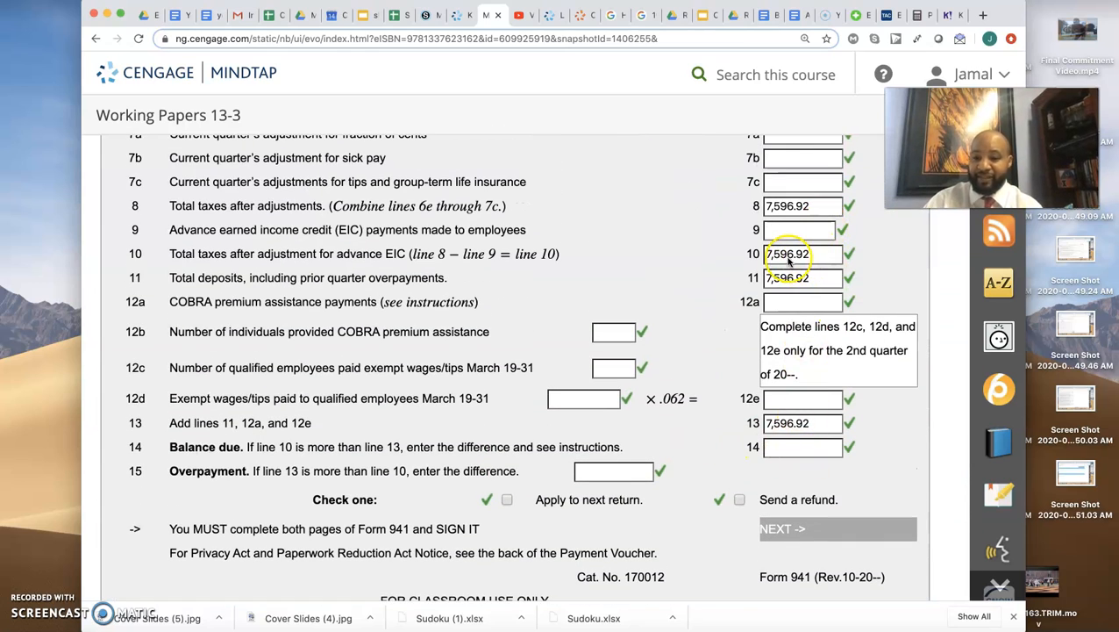
scroll(787, 260, up, 15)
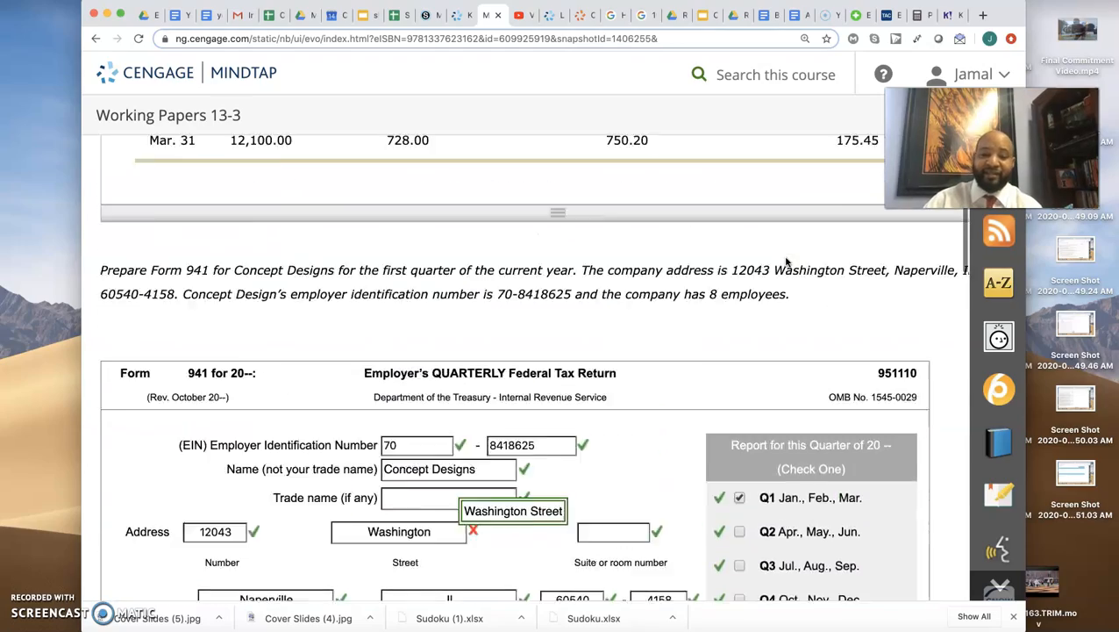
scroll(787, 260, up, 5)
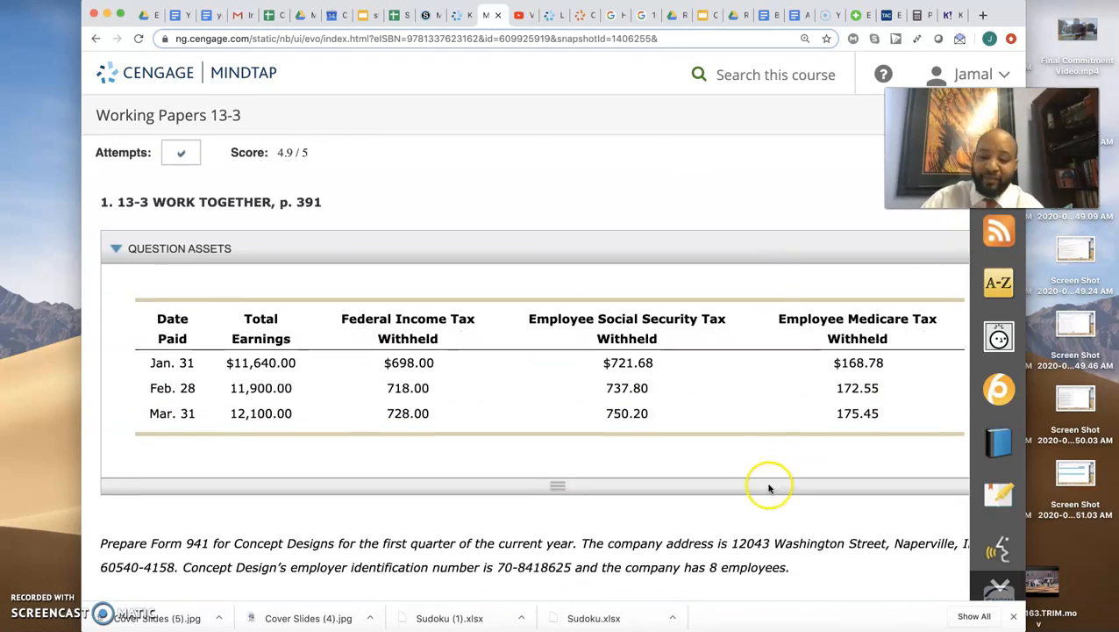
- Open the Calculator and place it above the payroll table, clear of its figures
click(900, 624)
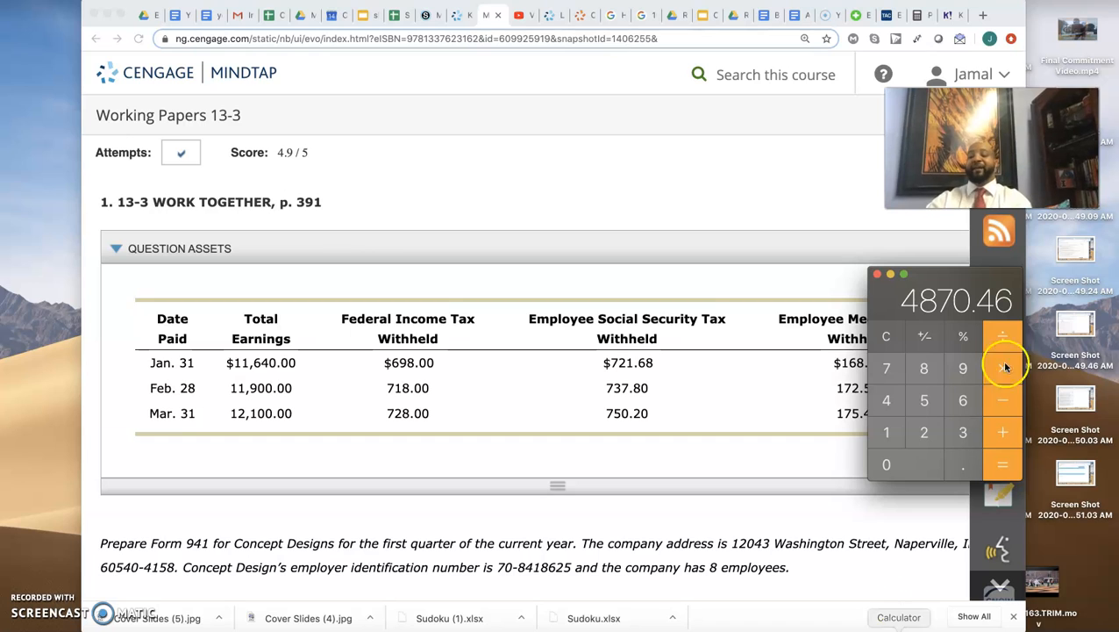
drag(945, 273, 775, 91)
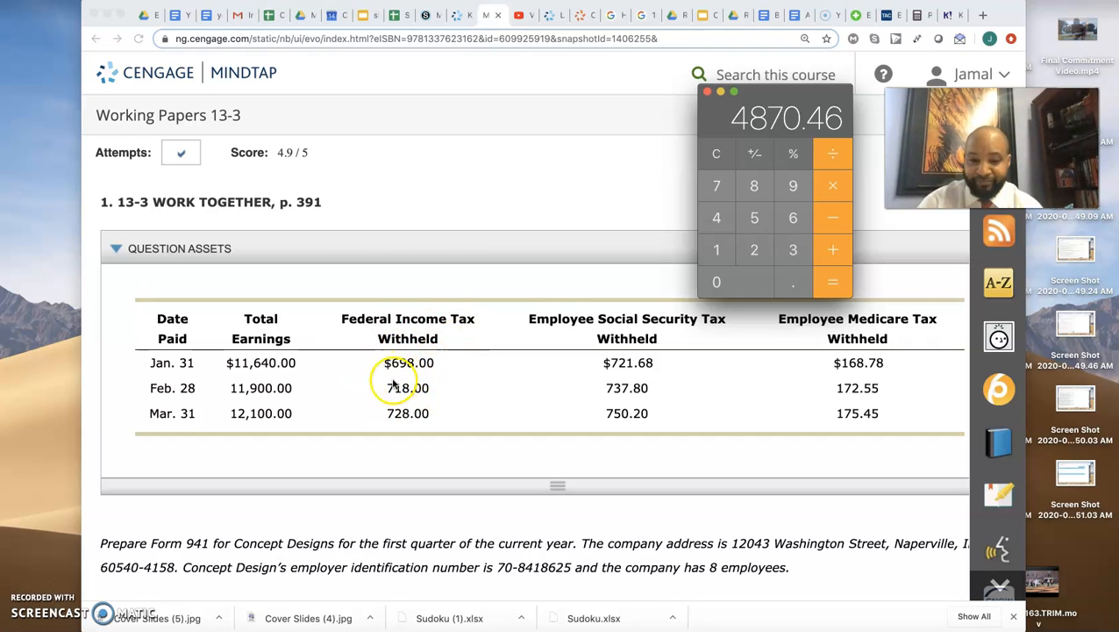
click(793, 217)
click(792, 186)
click(753, 186)
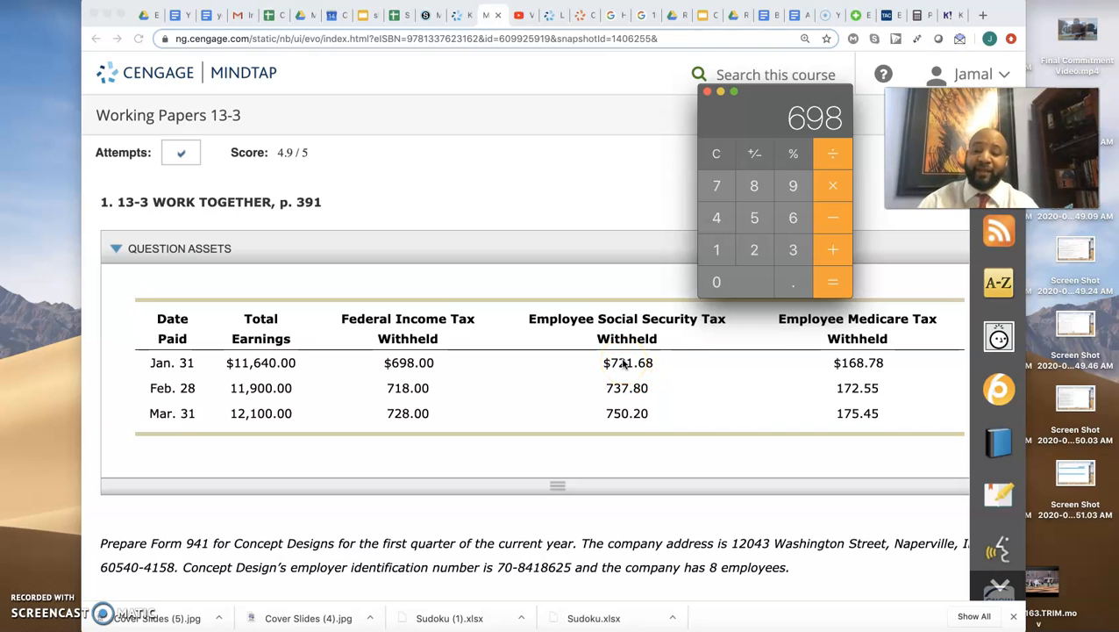
click(717, 187)
click(717, 154)
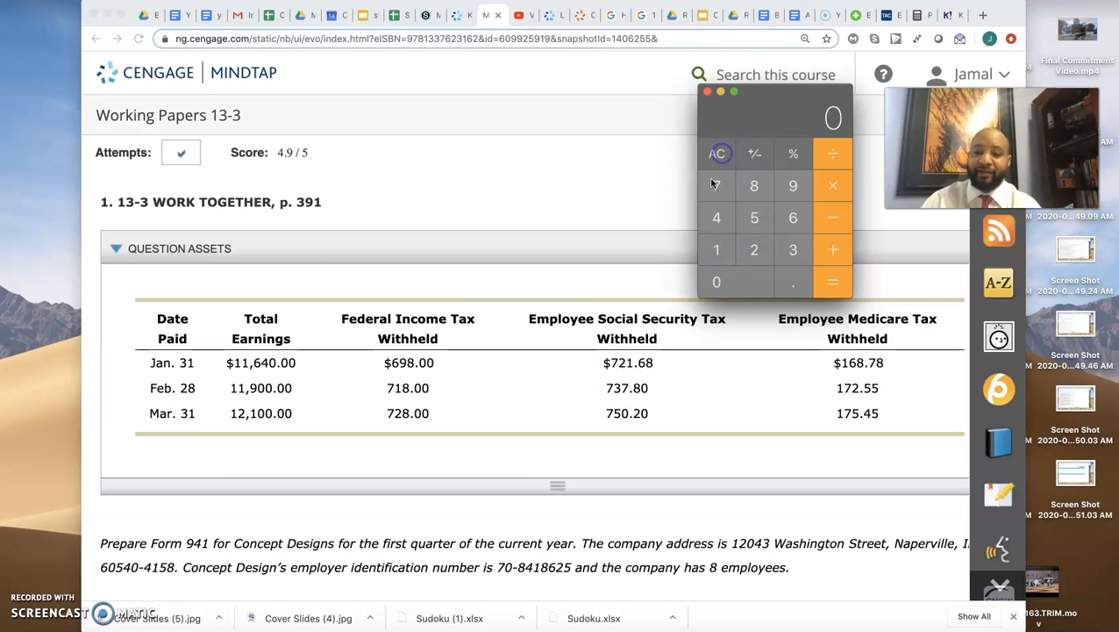
- Calculate twice the January employee social security tax as 721.68 × 2
click(763, 252)
click(716, 250)
click(791, 292)
click(794, 219)
click(756, 183)
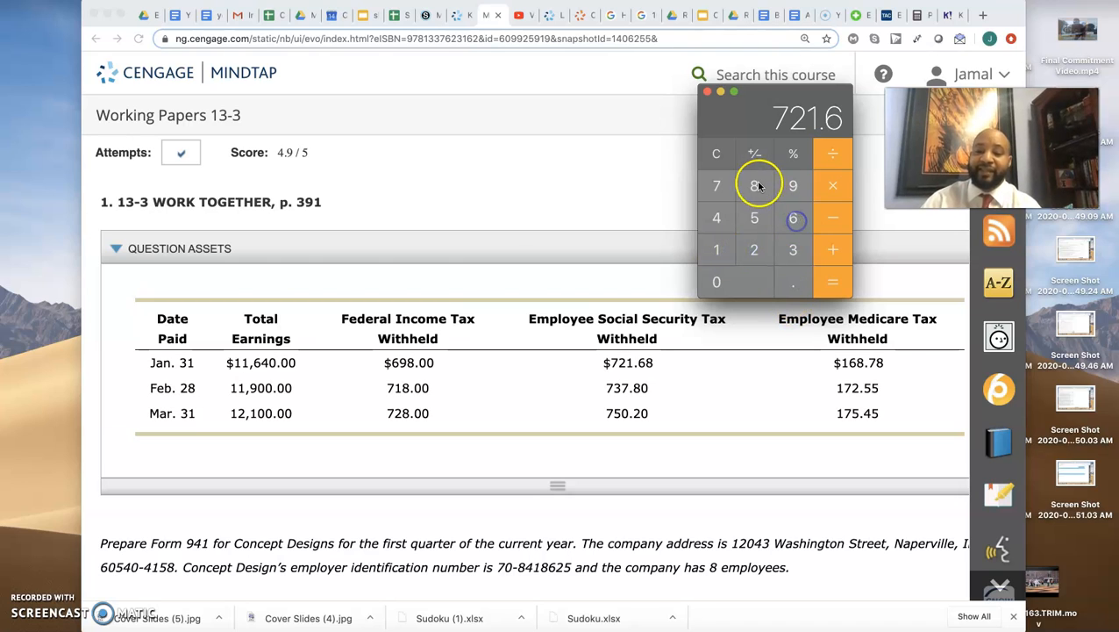
click(832, 186)
click(753, 252)
click(833, 282)
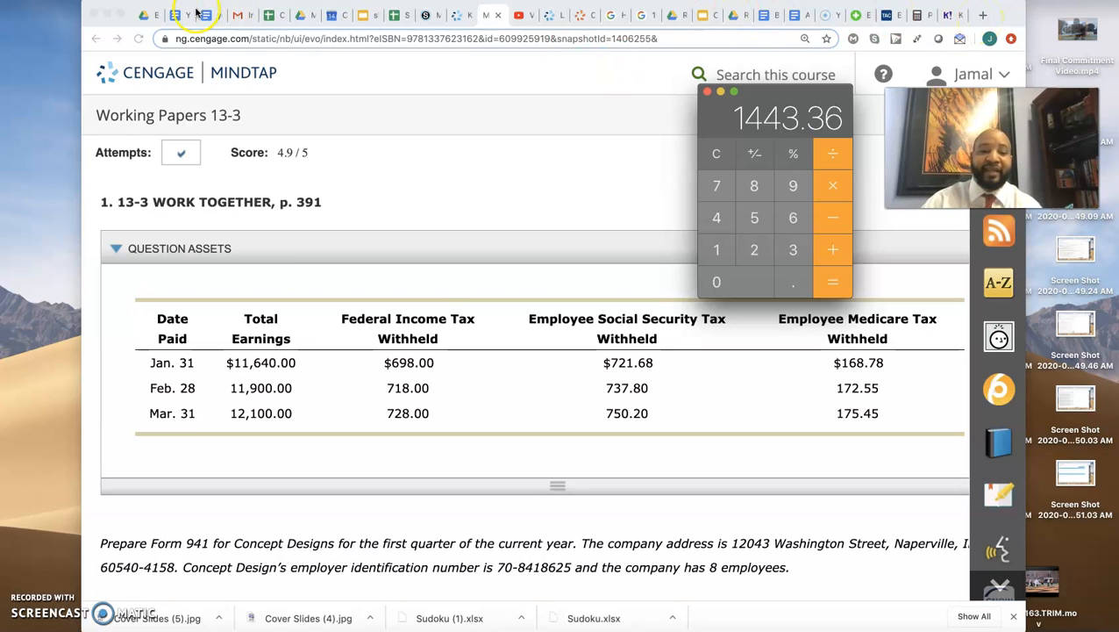
- Go to google.com in a new browser tab and open Google Drive from there
click(982, 15)
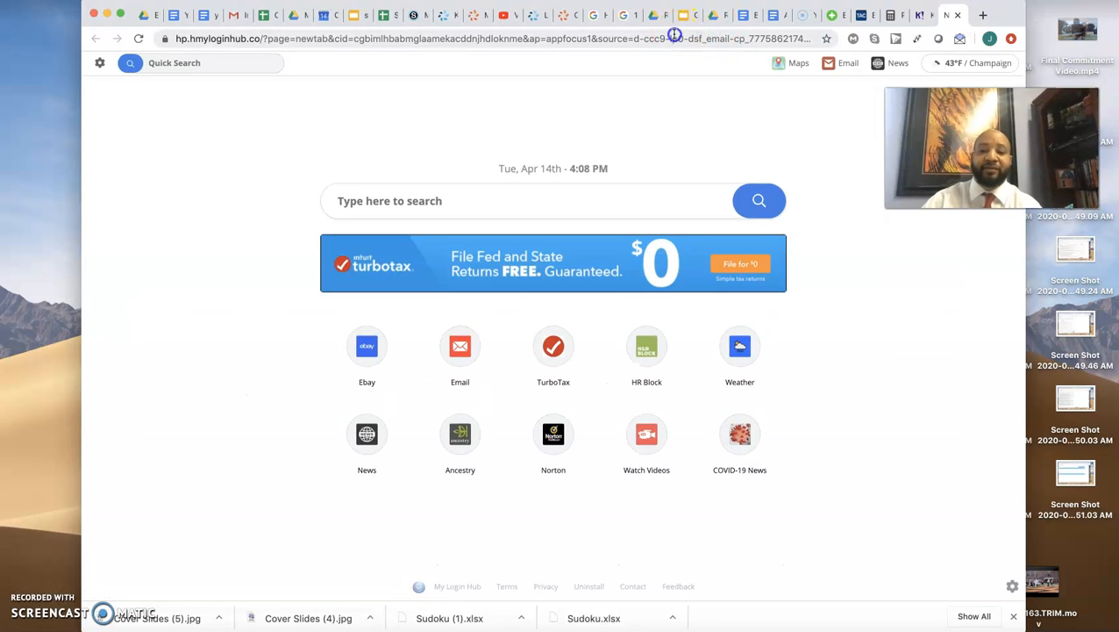
click(674, 35)
text(google)
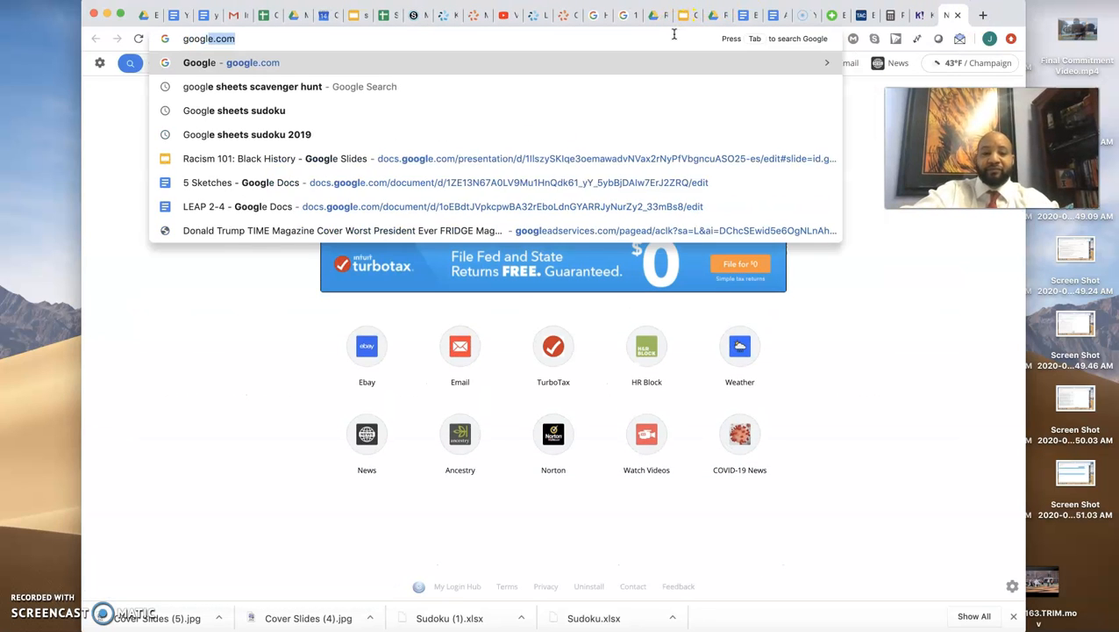
key(Return)
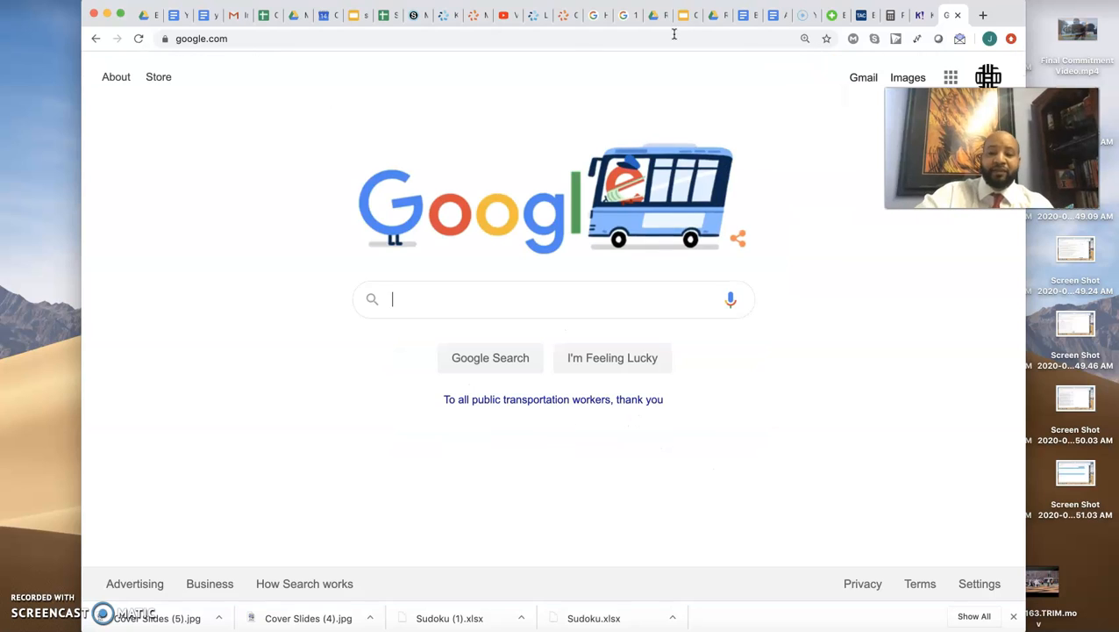
click(951, 77)
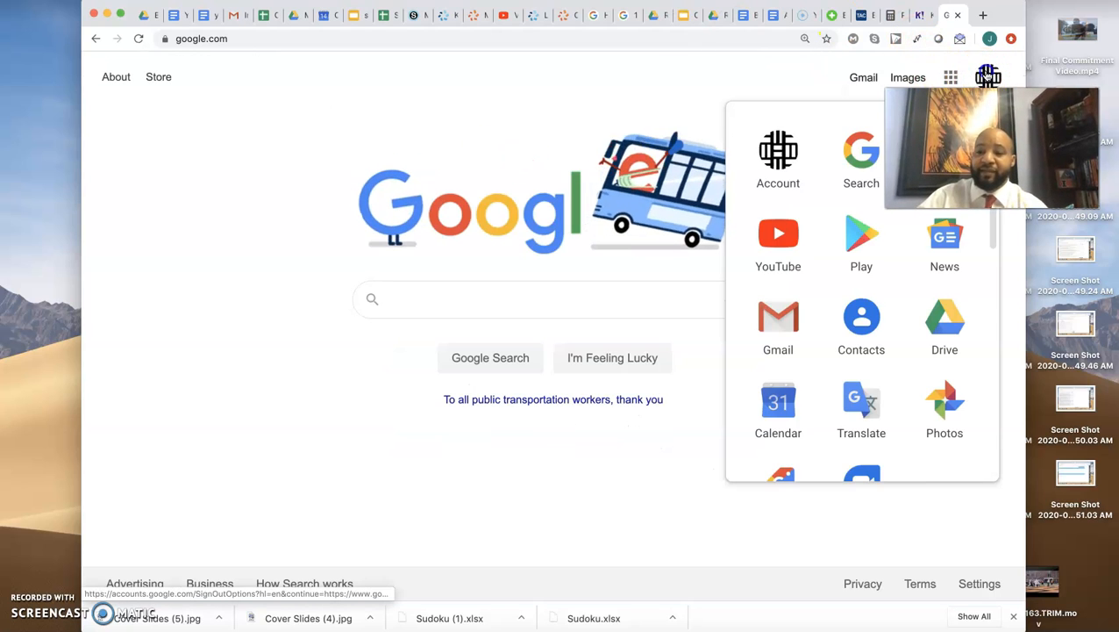
click(989, 77)
click(949, 77)
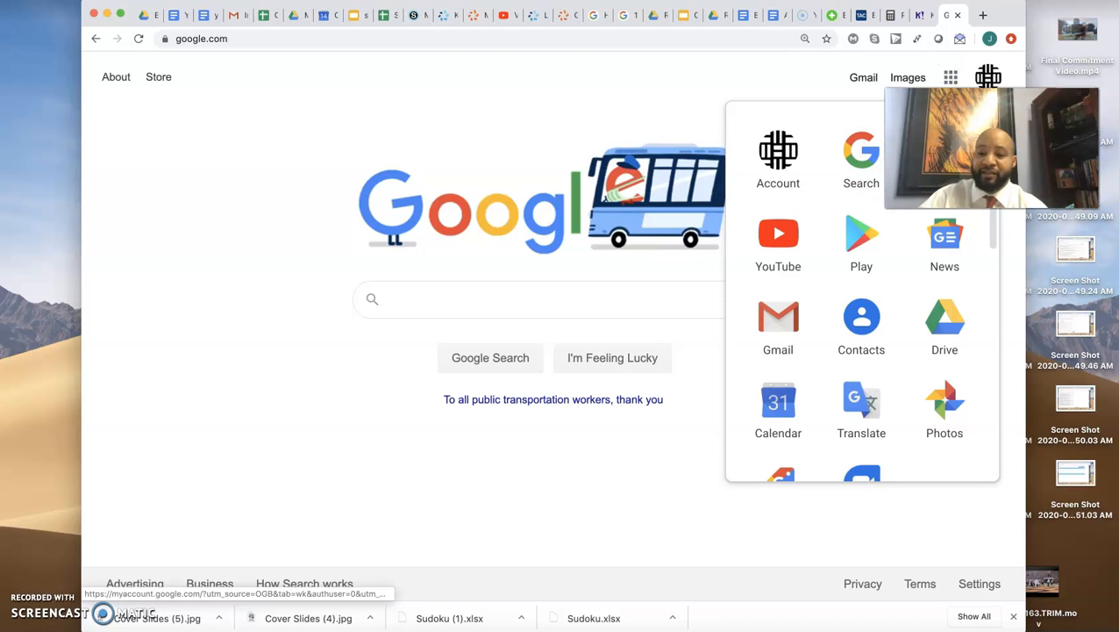
click(942, 319)
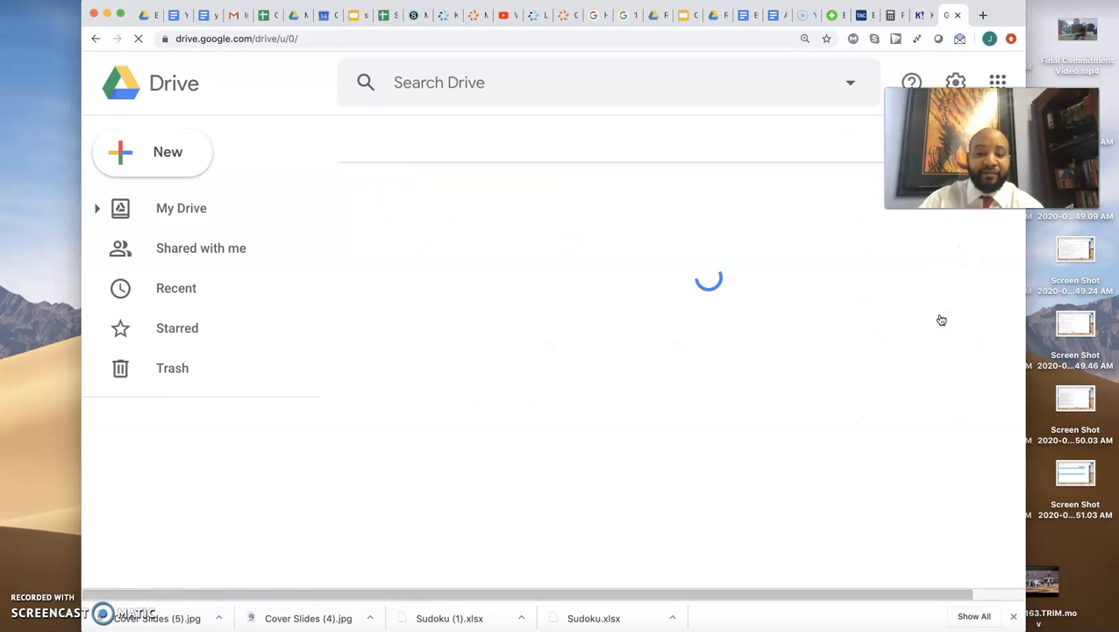
- Create a blank Google Docs document and detach it into its own browser window
click(176, 156)
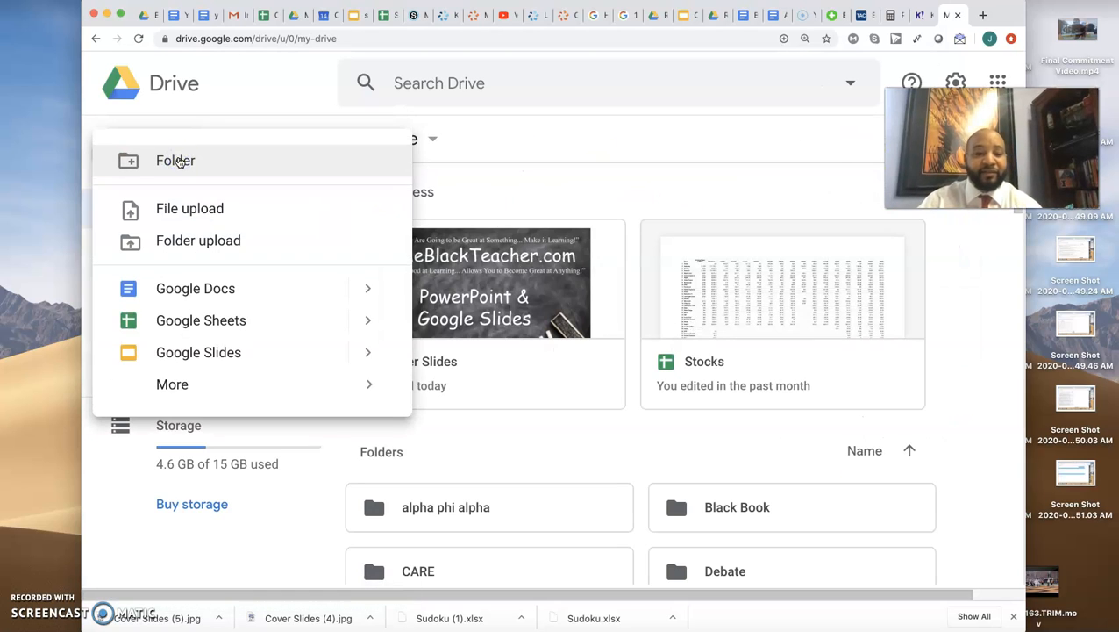
click(206, 288)
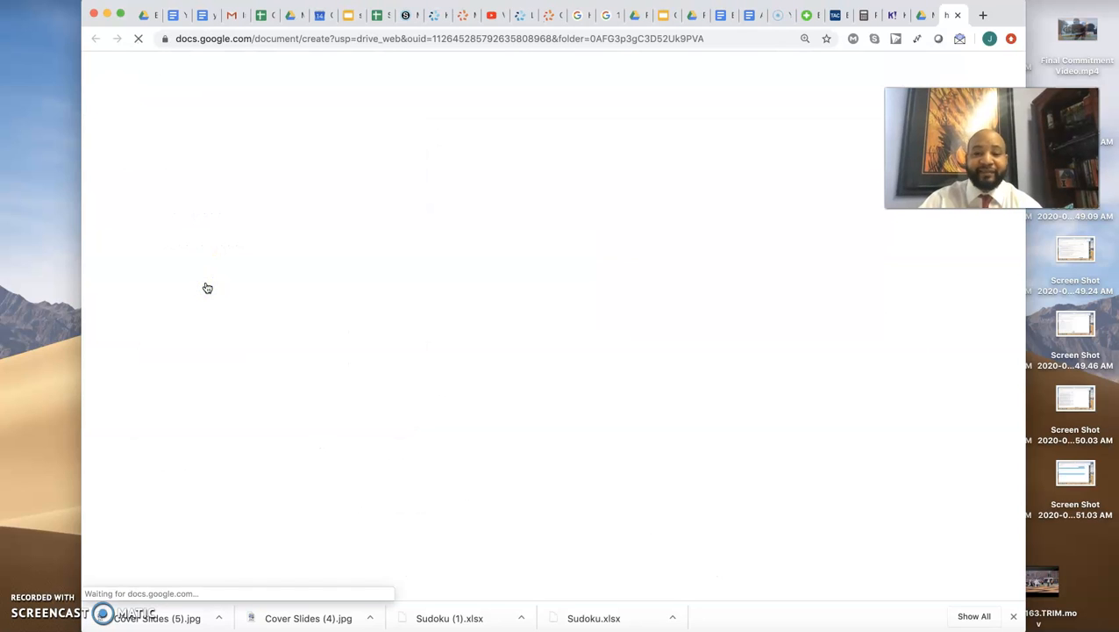
drag(947, 24, 730, 190)
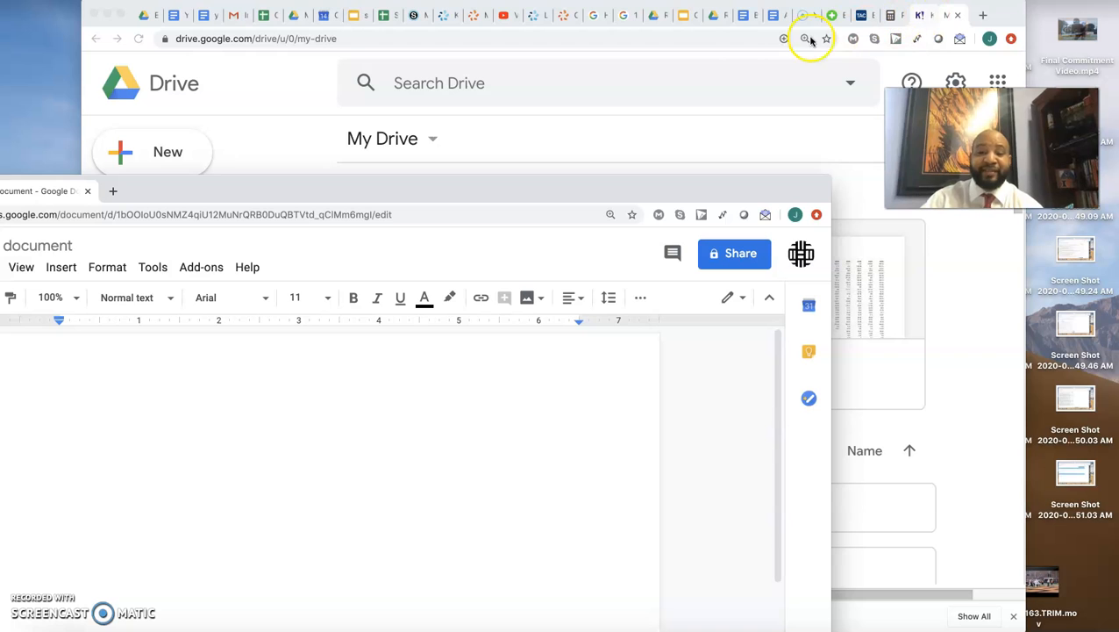
- Arrange the Working Papers 13-3 page beside a narrowed document window, with the Calculator brought to the front
click(475, 16)
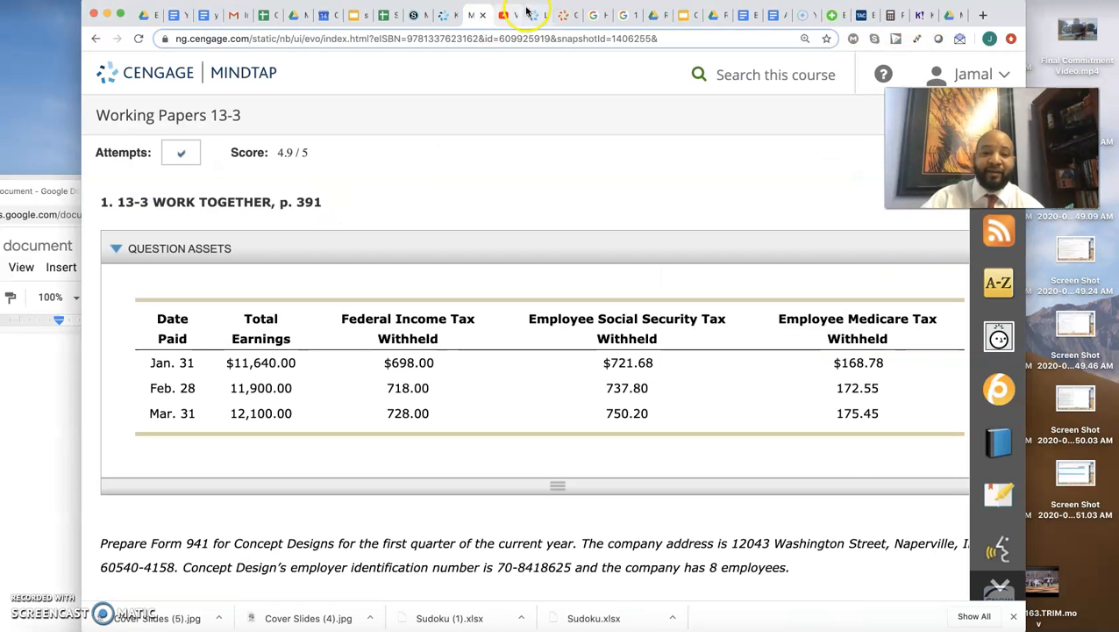
drag(527, 10, 633, 4)
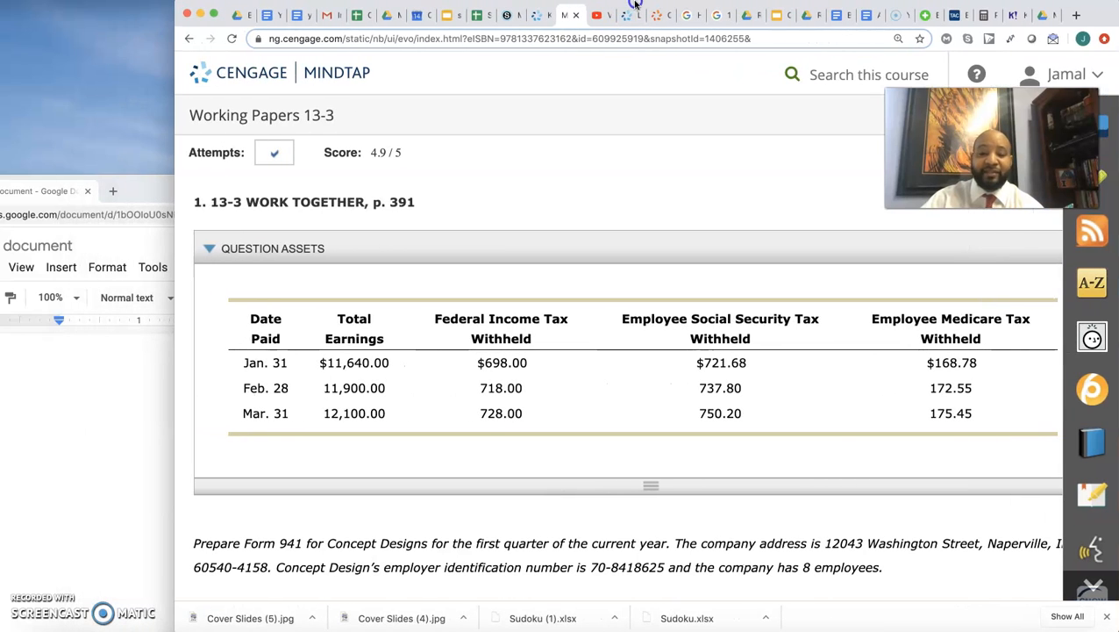
click(145, 196)
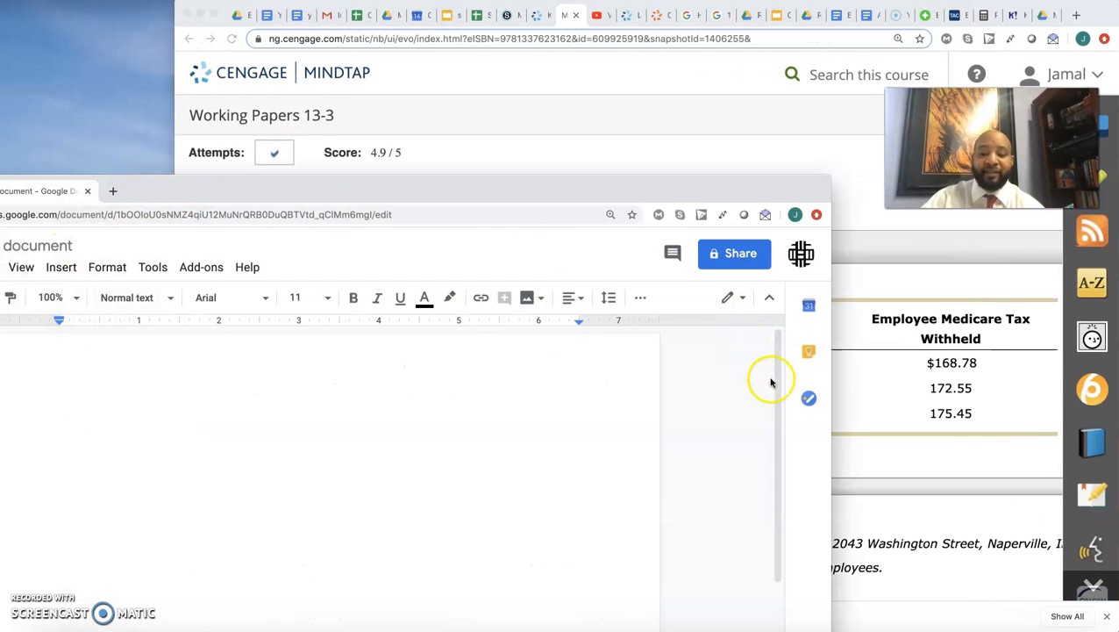
drag(833, 422, 368, 351)
drag(312, 193, 549, 40)
click(899, 630)
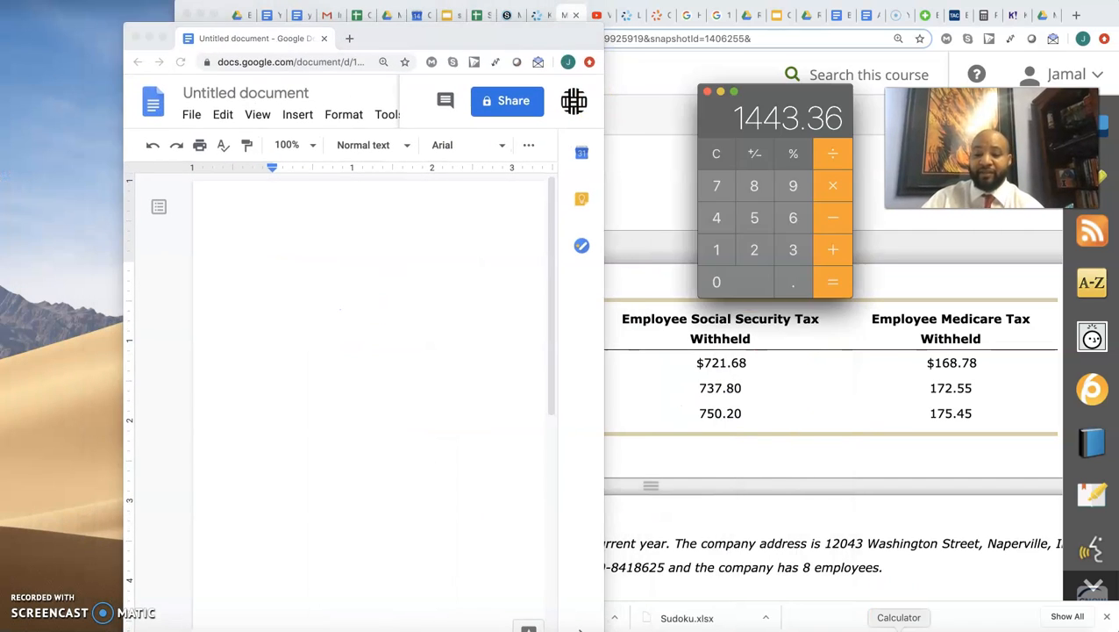
- Enter 698+1443.36+ in the blank document and shift its window clear of the federal income tax figures
click(277, 372)
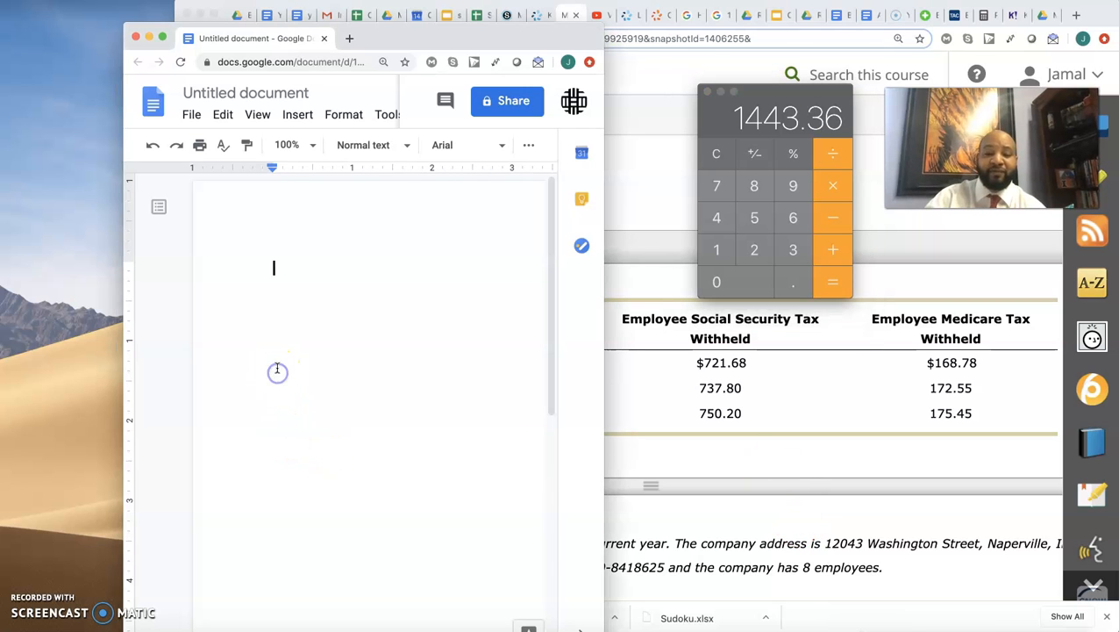
drag(430, 42, 284, 39)
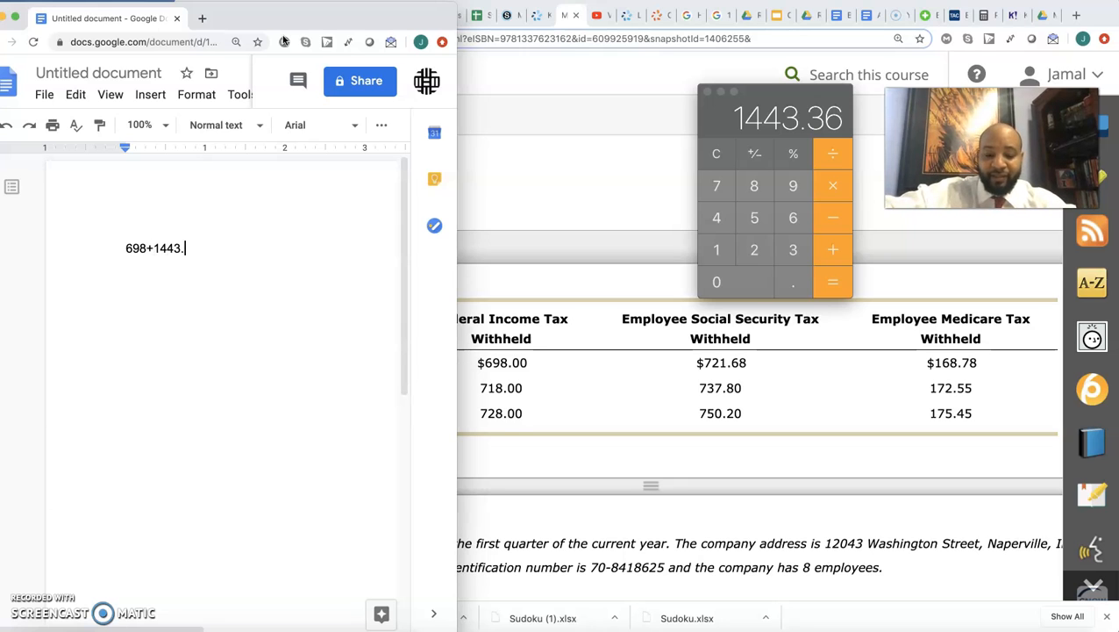
text(6)
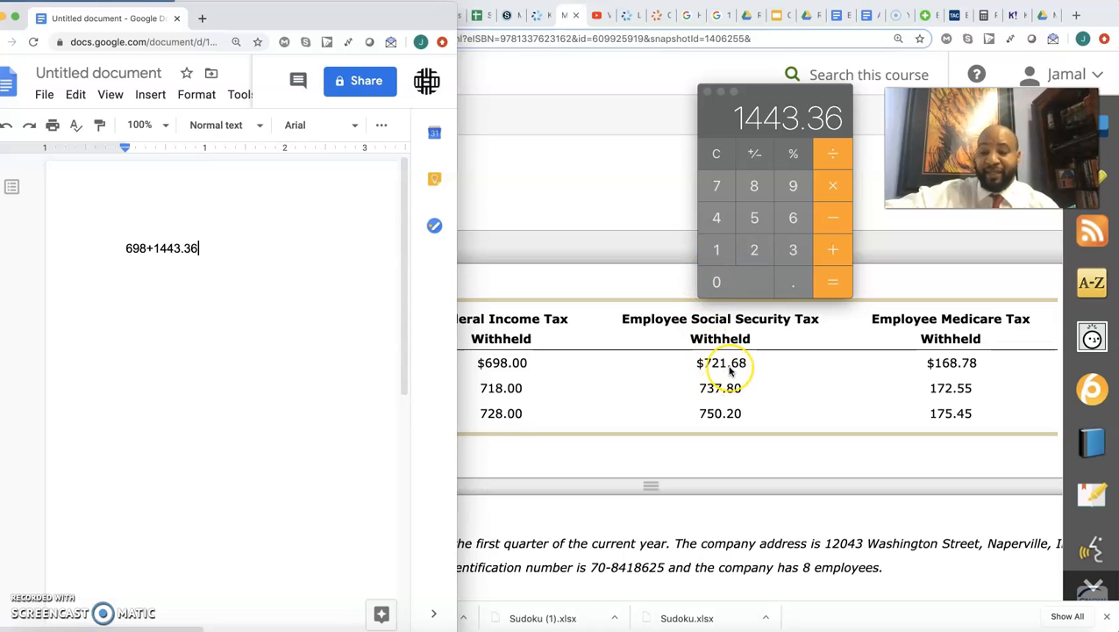
click(351, 267)
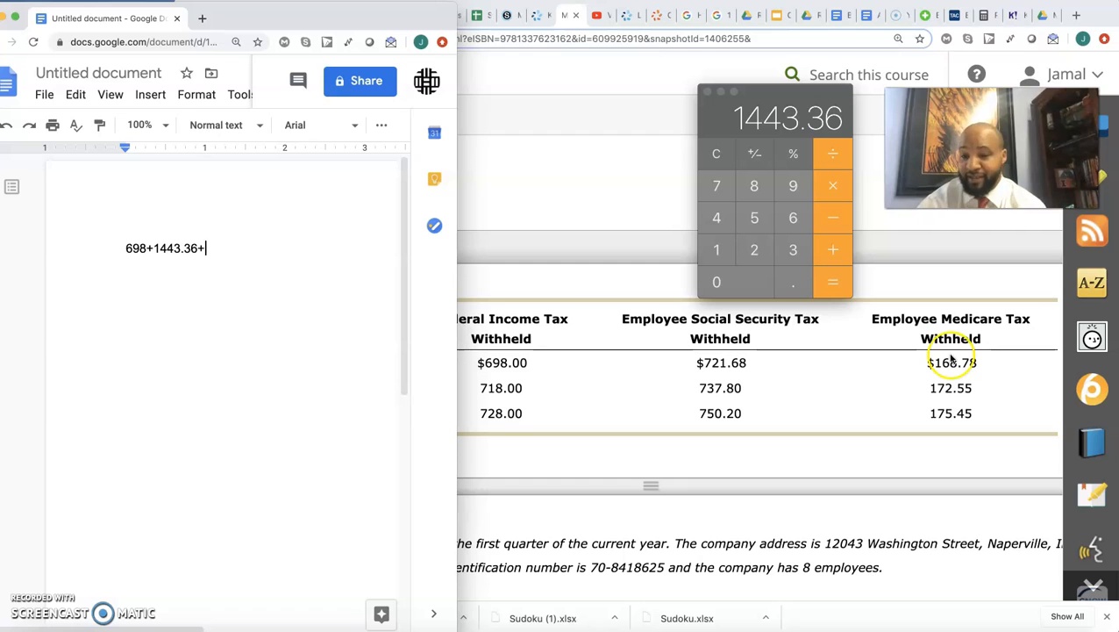
- Calculate 168.78 × 2 for January's Medicare tax and append 337.56= to the sum in the document
click(716, 253)
click(793, 217)
click(755, 186)
click(793, 281)
click(716, 186)
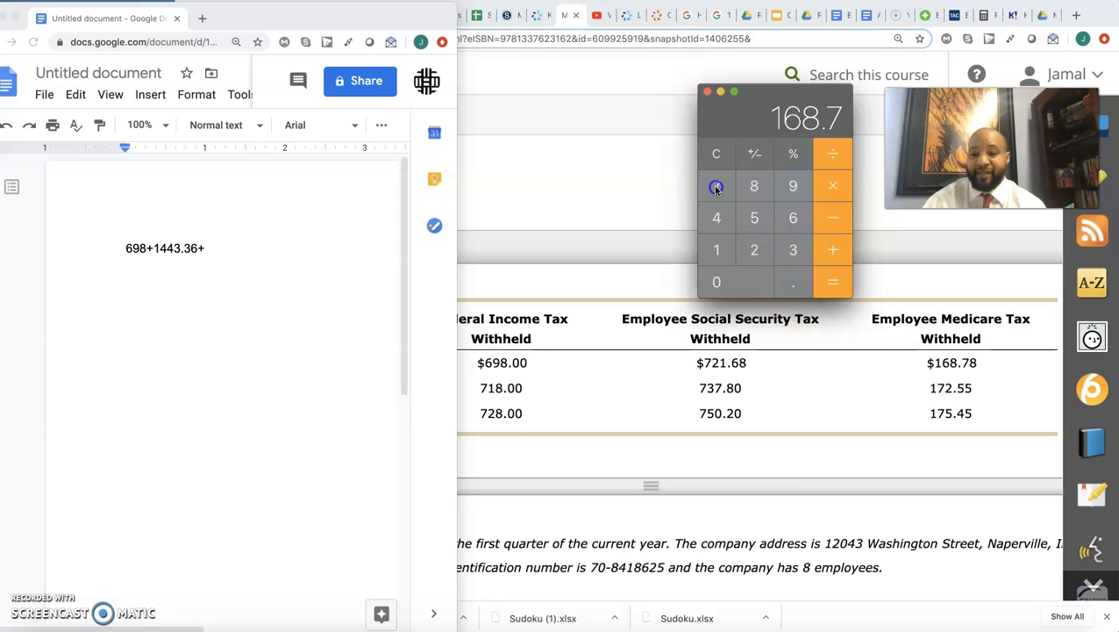
click(754, 186)
click(835, 187)
click(754, 250)
click(840, 282)
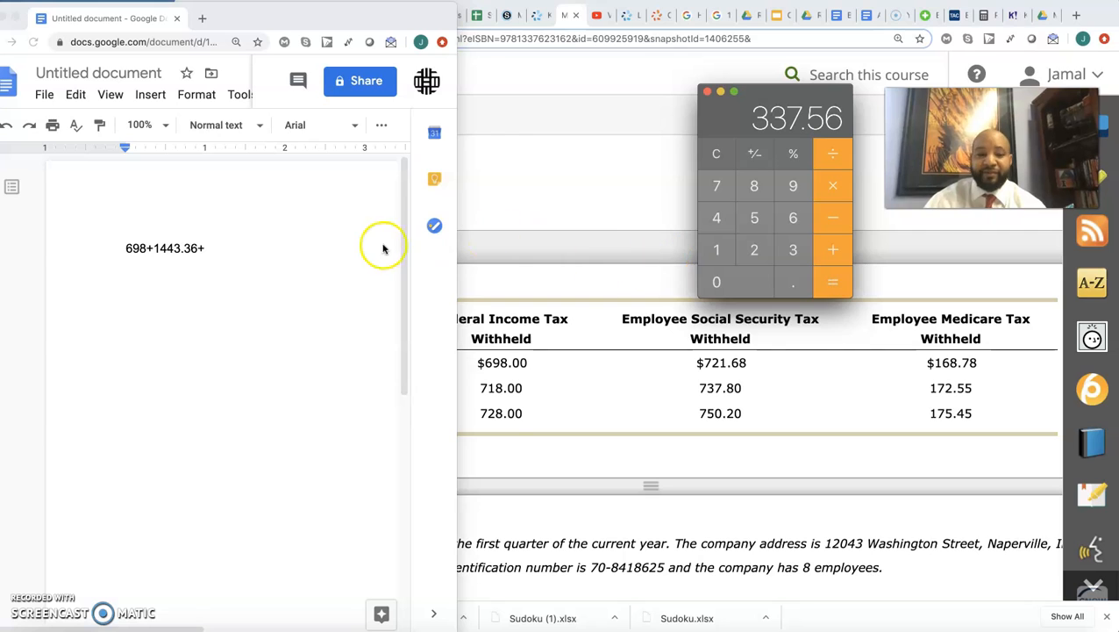
click(304, 255)
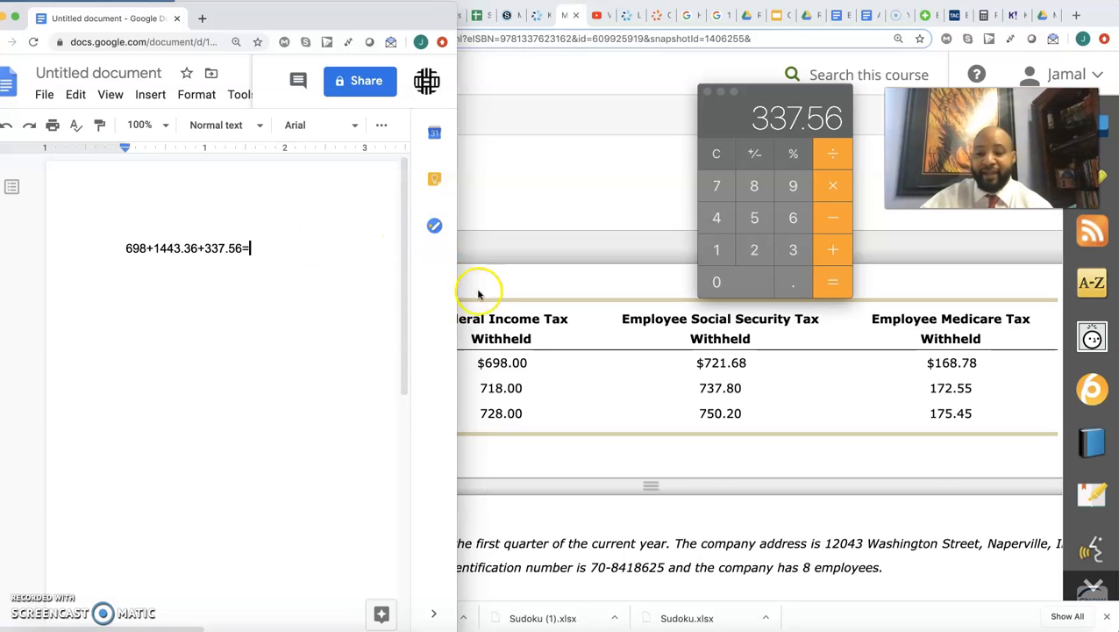
- Add 1443.36 and 698 to the 337.56 in the Calculator and compare the total with Month 1 on the form's line 17
click(840, 250)
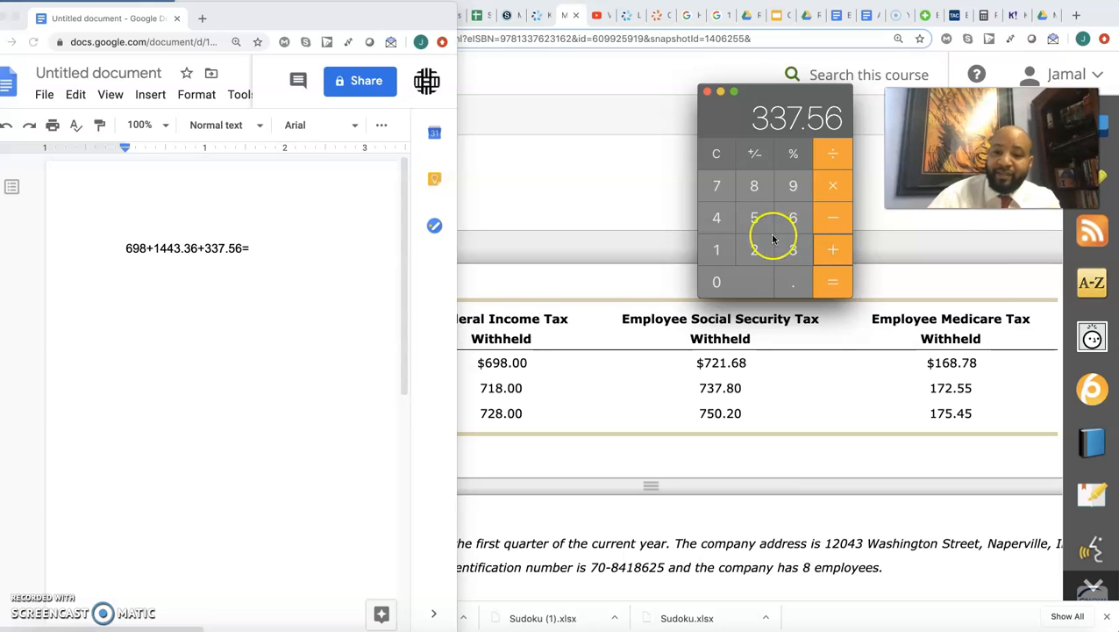
click(718, 248)
click(718, 227)
click(791, 250)
click(793, 281)
click(793, 250)
click(792, 219)
click(835, 249)
click(794, 219)
click(793, 187)
click(756, 188)
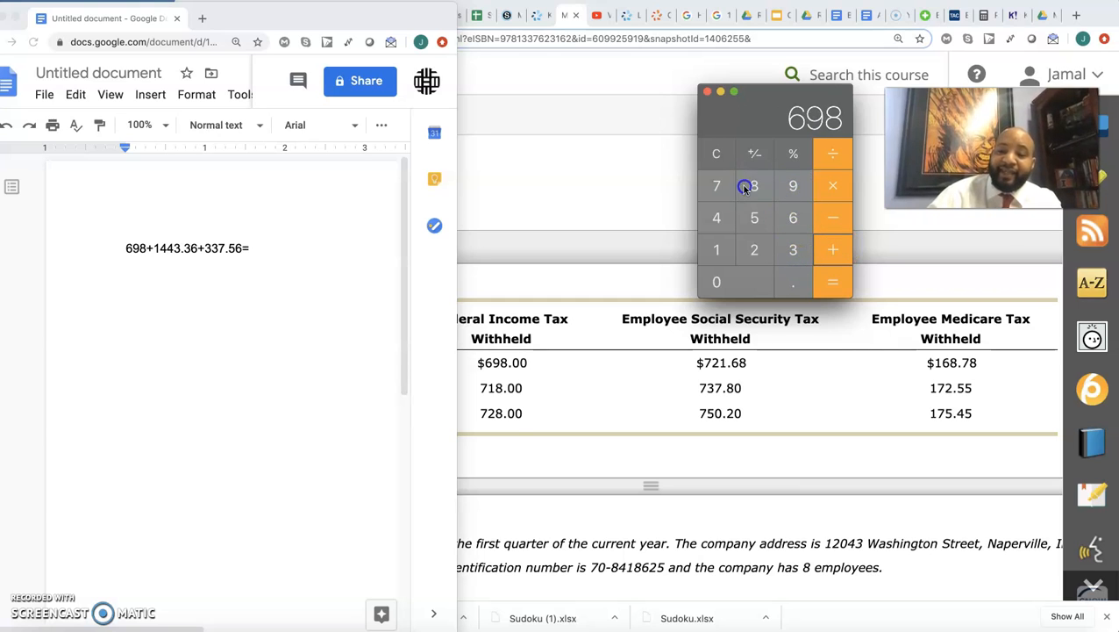
click(836, 286)
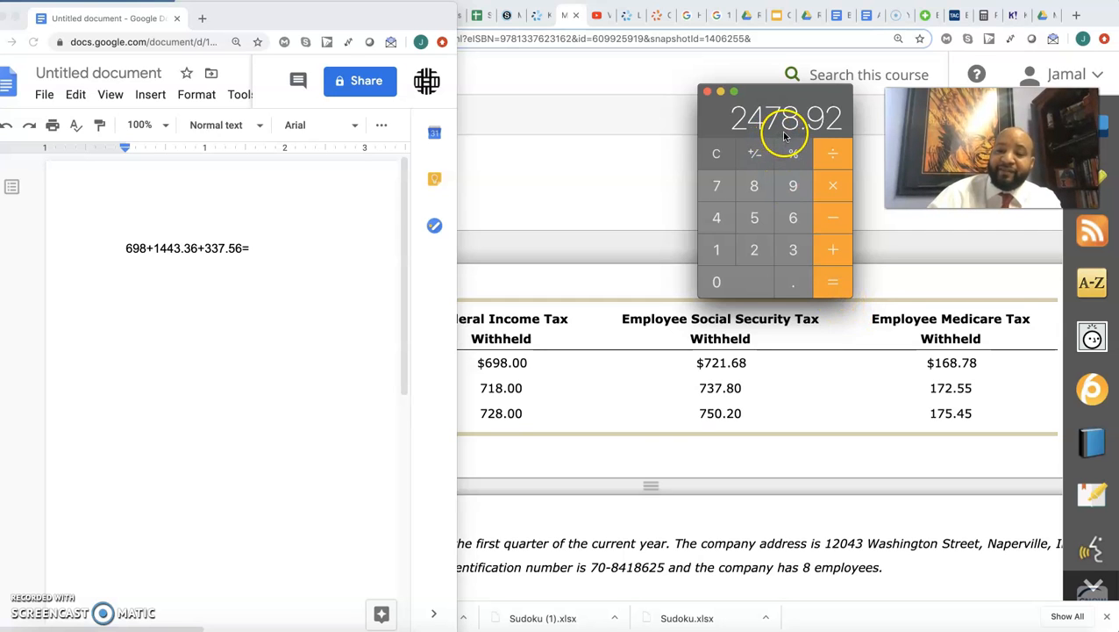
scroll(595, 439, down, 4)
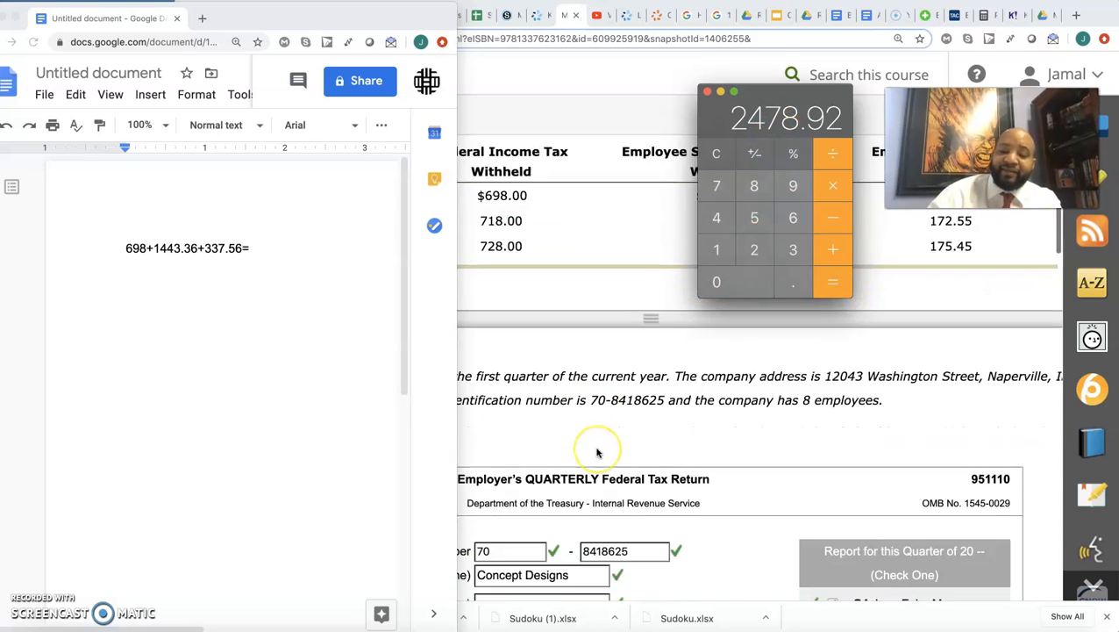
scroll(597, 452, down, 15)
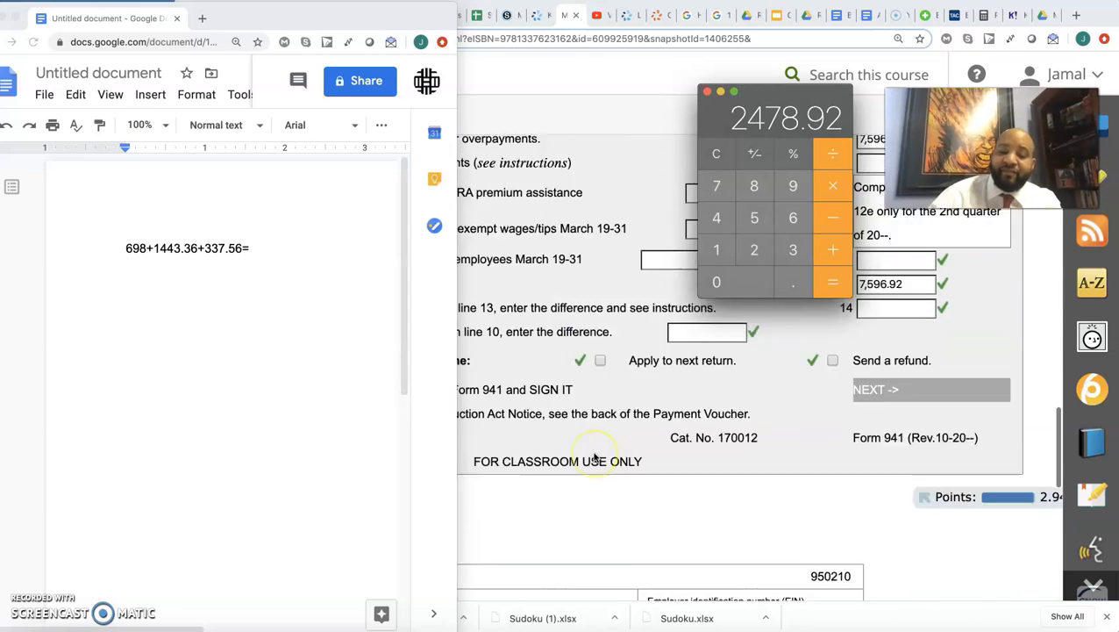
scroll(595, 456, down, 10)
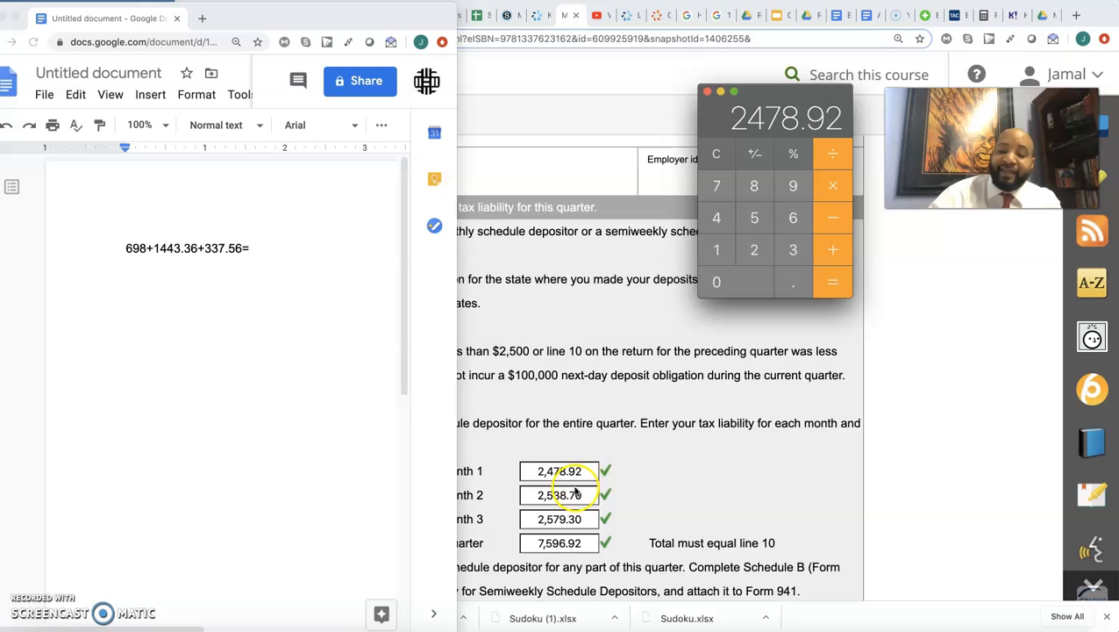
- Start February's line in the document with 718+, calculate 737.8 × 2 for Social Security tax, and append 1475.6+
scroll(676, 320, up, 20)
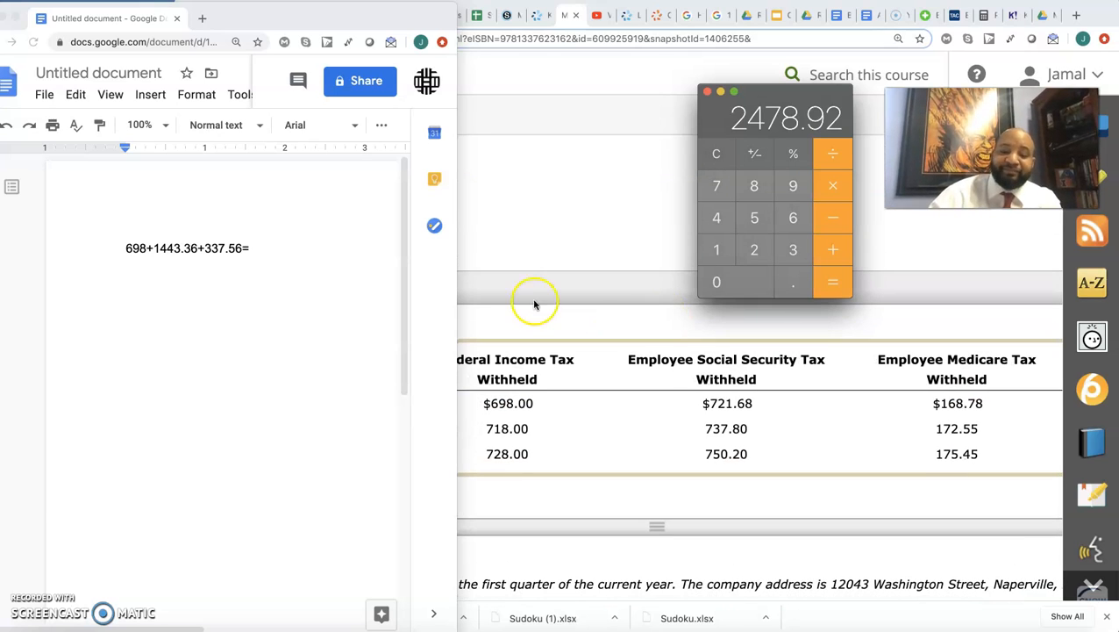
click(206, 283)
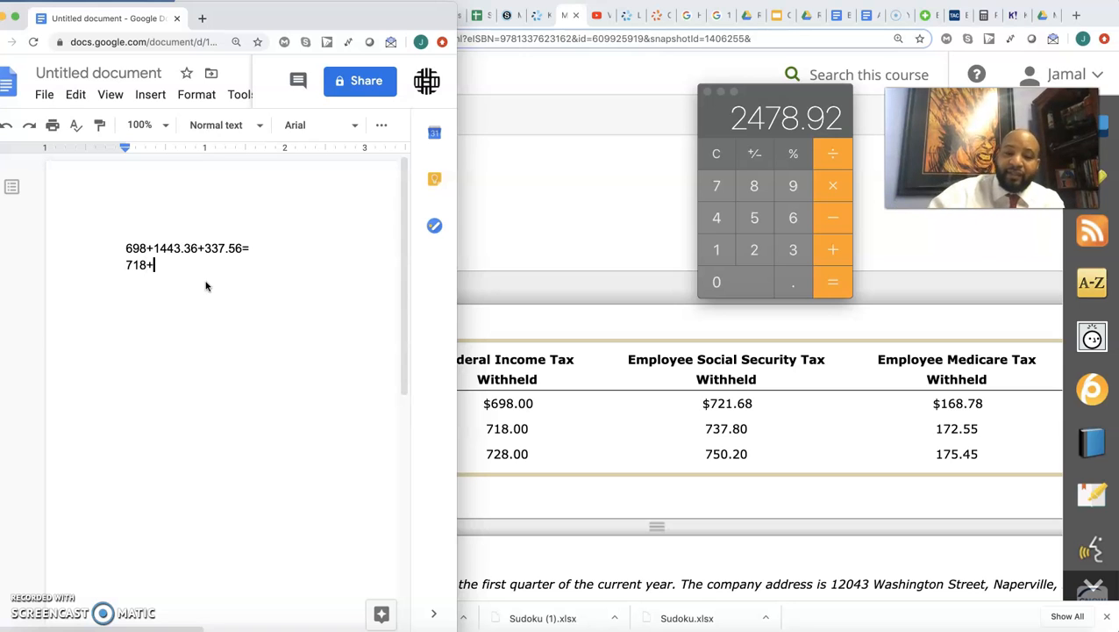
click(718, 186)
click(793, 250)
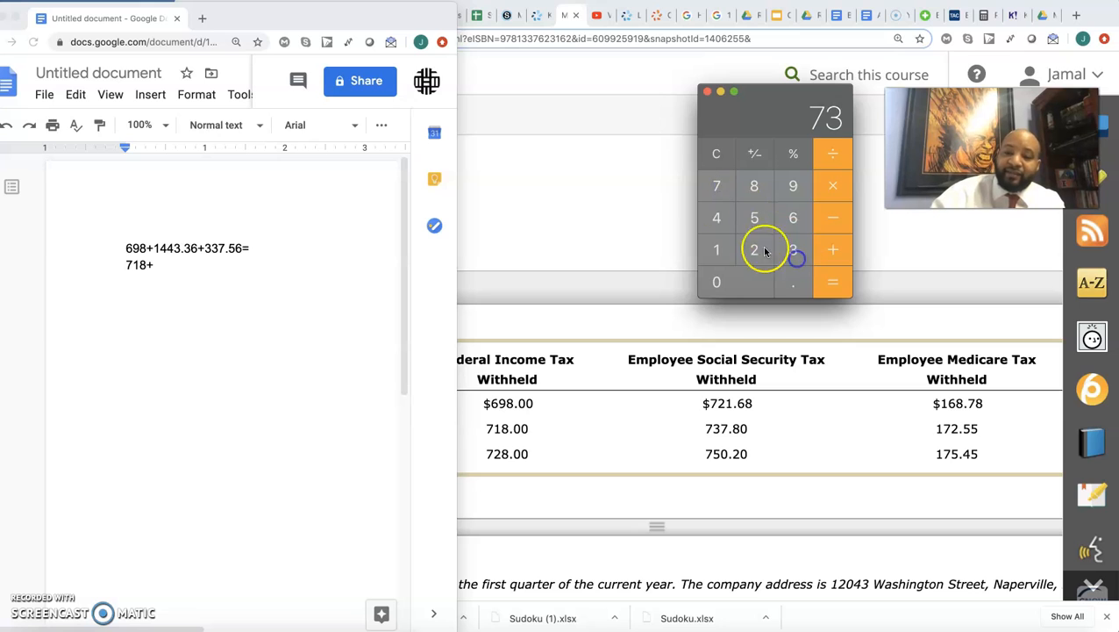
click(717, 186)
click(797, 281)
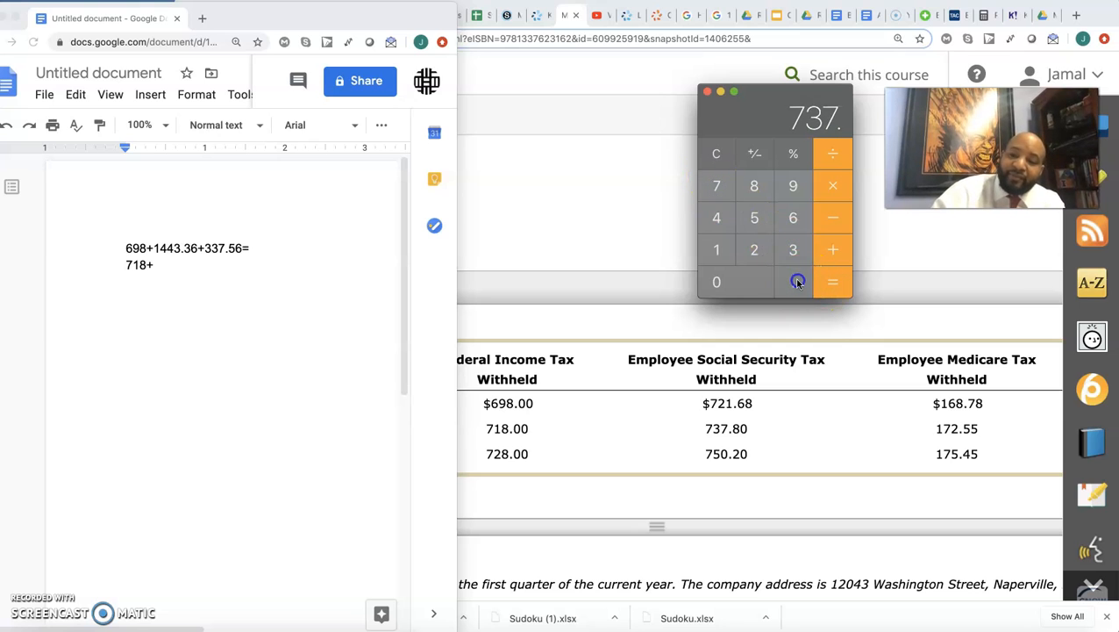
click(756, 187)
click(832, 186)
click(755, 250)
click(839, 279)
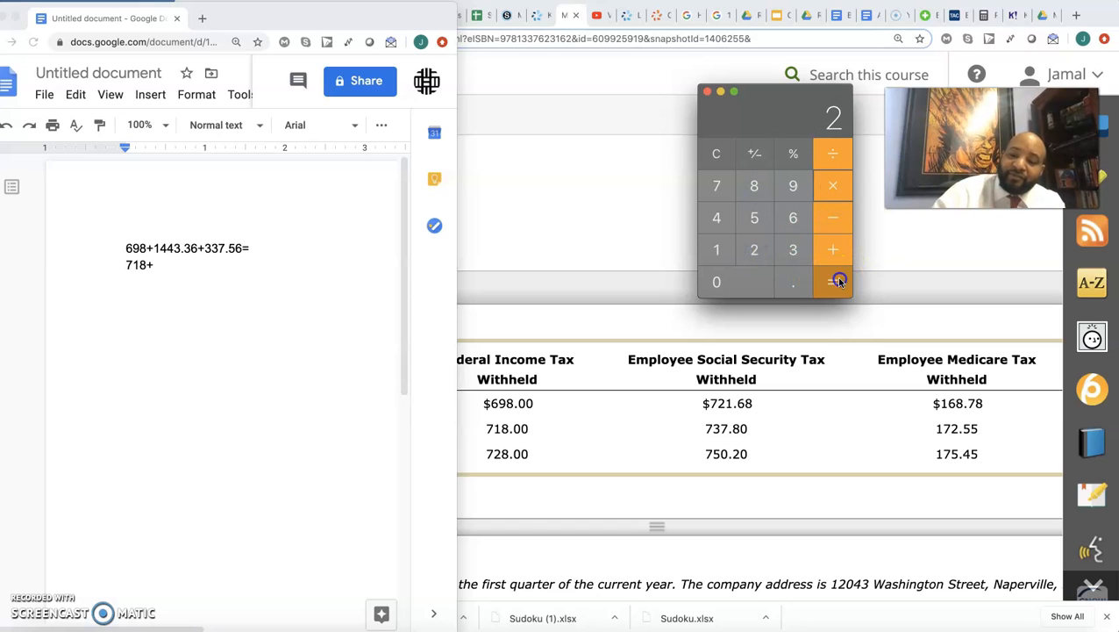
click(258, 271)
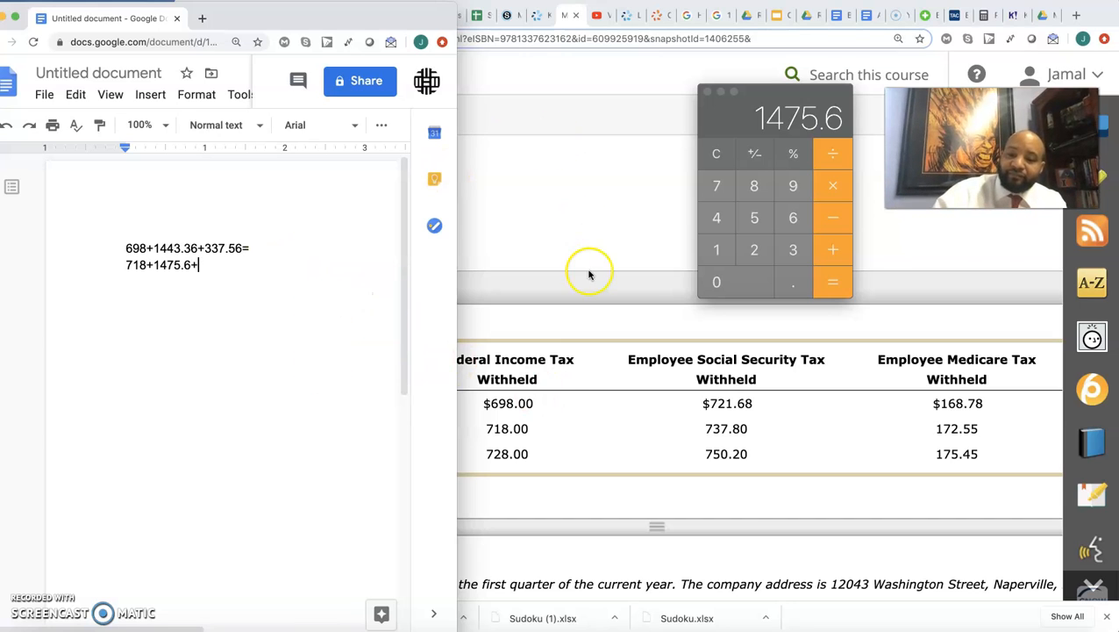
- Calculate 172.55 × 2 for February's Medicare tax and append 345.1= to the second sum in the document
click(707, 250)
click(718, 184)
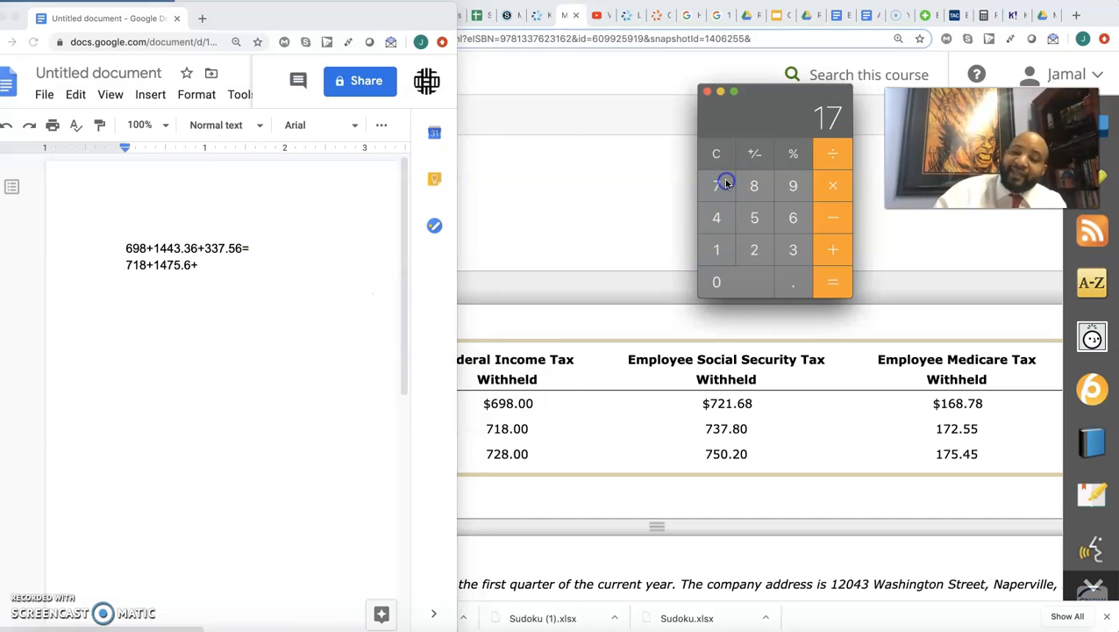
click(763, 251)
click(794, 282)
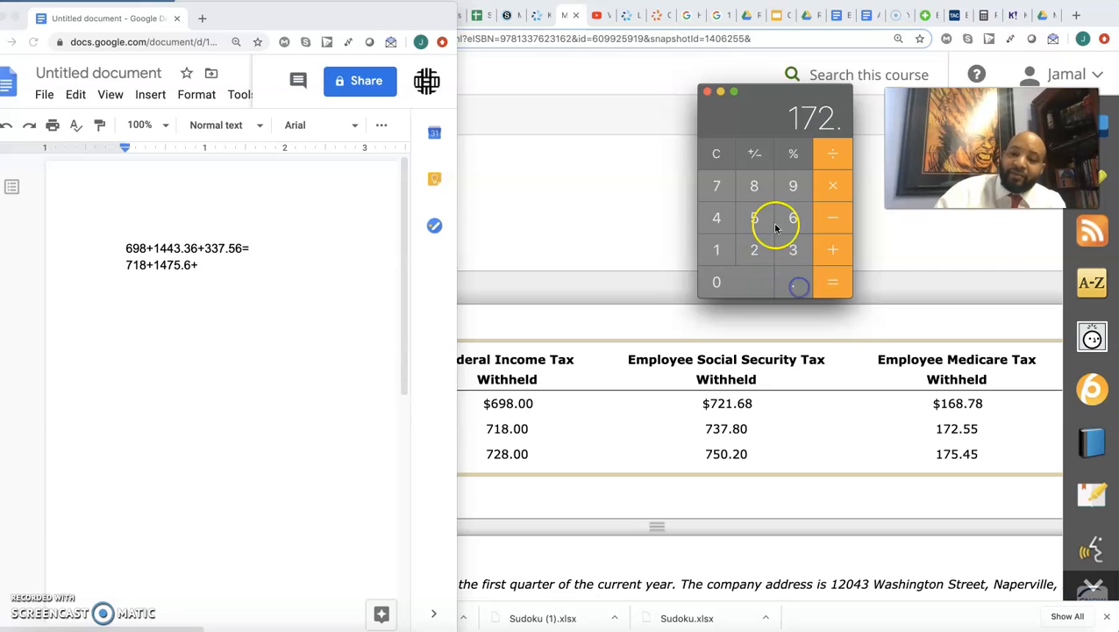
click(756, 218)
click(756, 218)
key(asterisk)
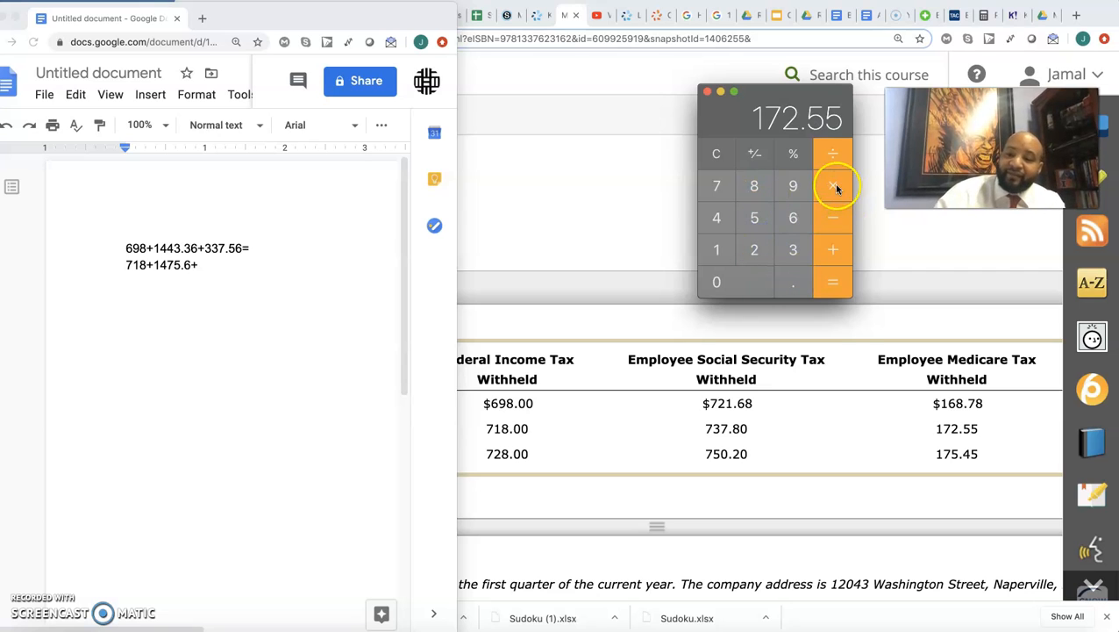
click(754, 250)
click(833, 282)
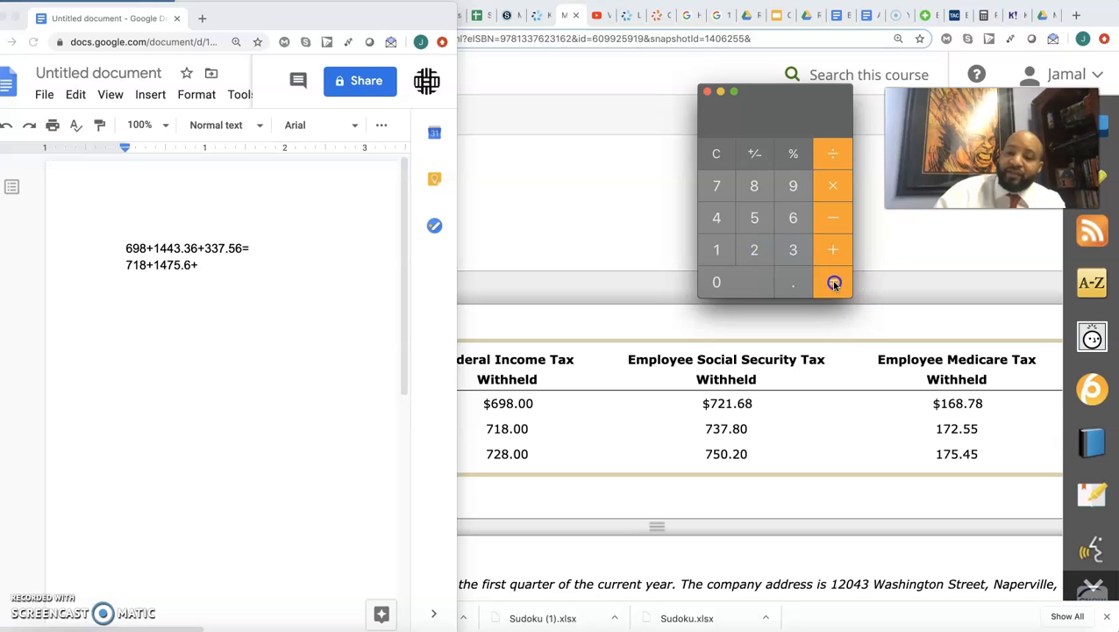
click(275, 273)
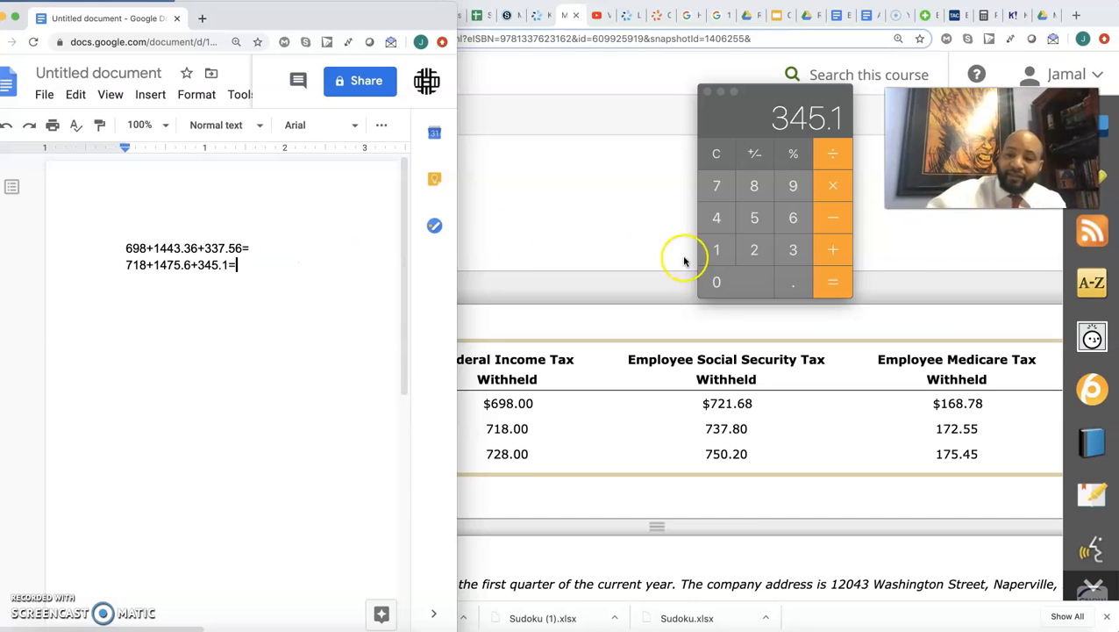
- Add 1475.6 and 718 to the 345.1 in the Calculator and compare the total with Month 2 on the form's line 17
click(827, 250)
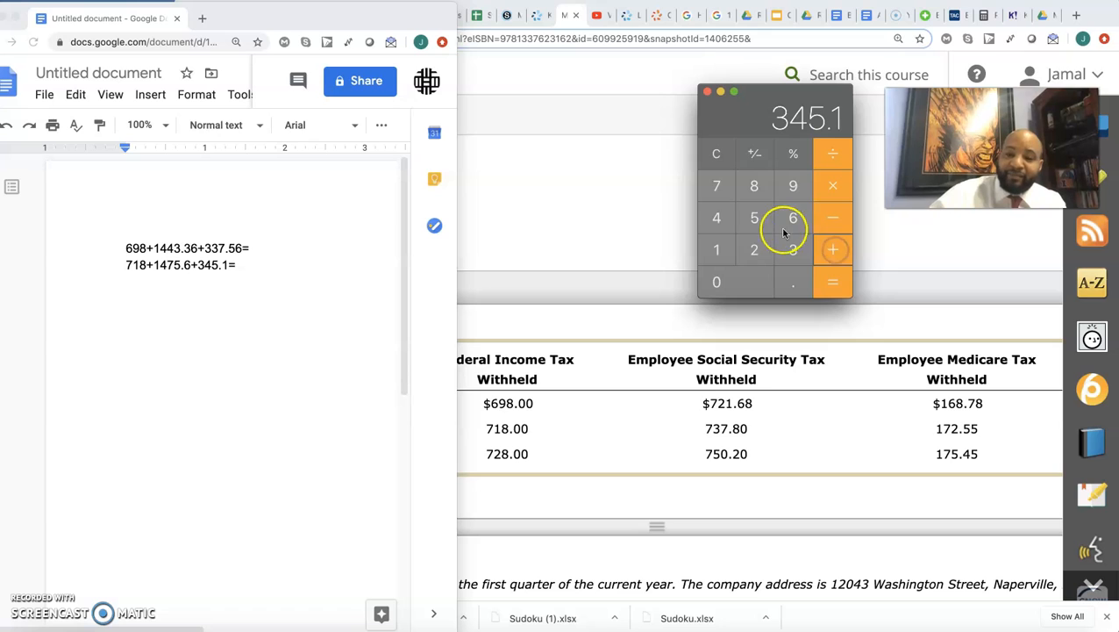
click(716, 250)
click(717, 218)
click(717, 186)
click(754, 217)
click(793, 283)
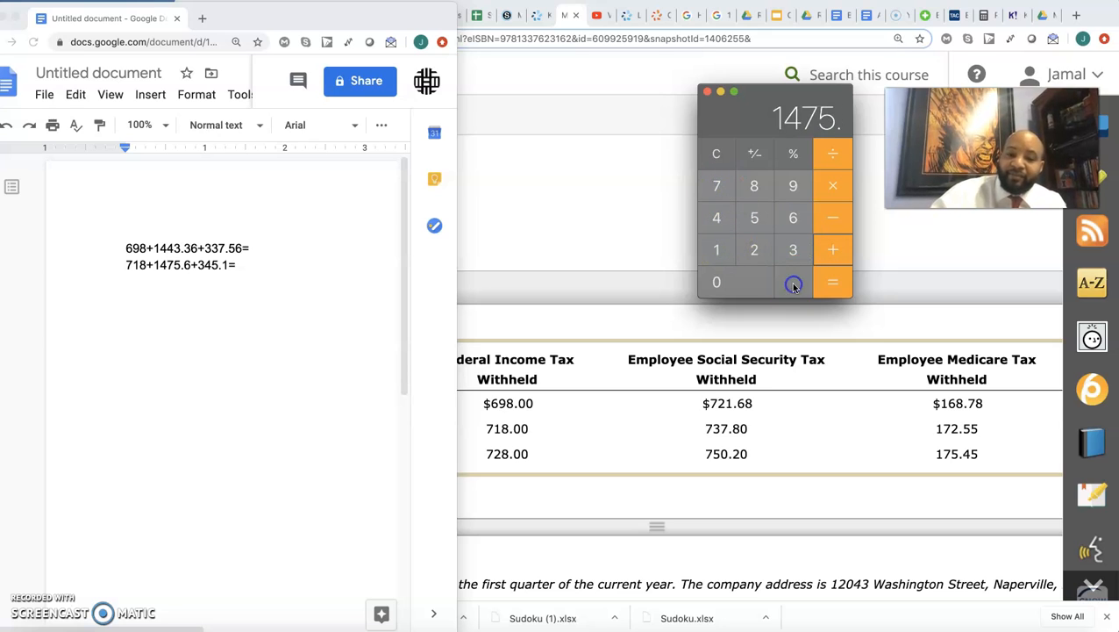
click(792, 218)
click(832, 250)
click(717, 186)
click(717, 250)
click(754, 186)
click(830, 282)
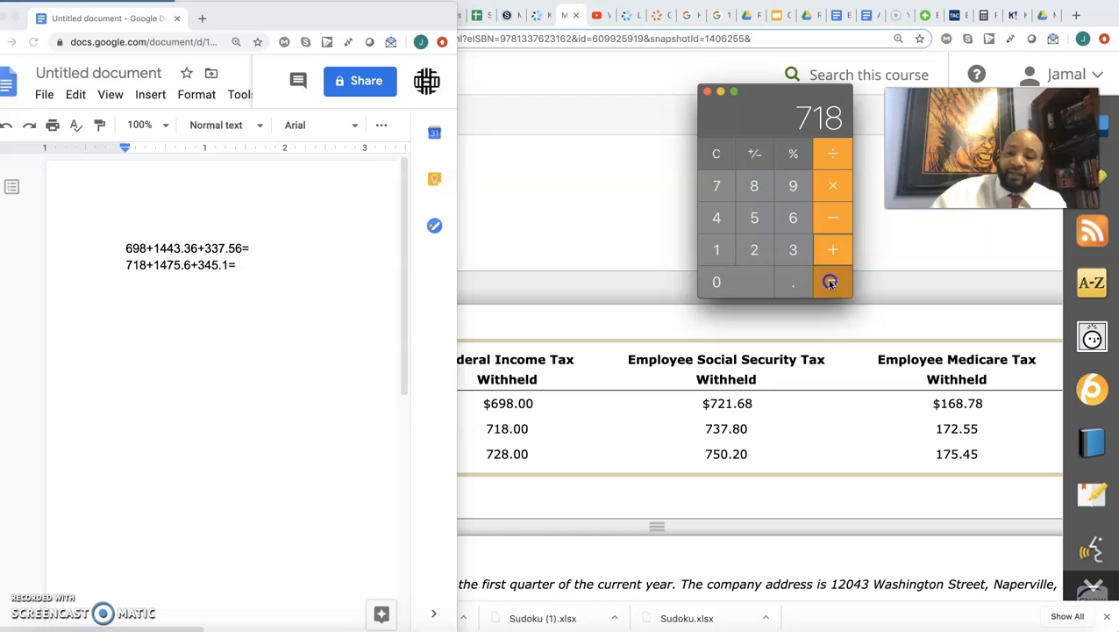
scroll(761, 386, down, 10)
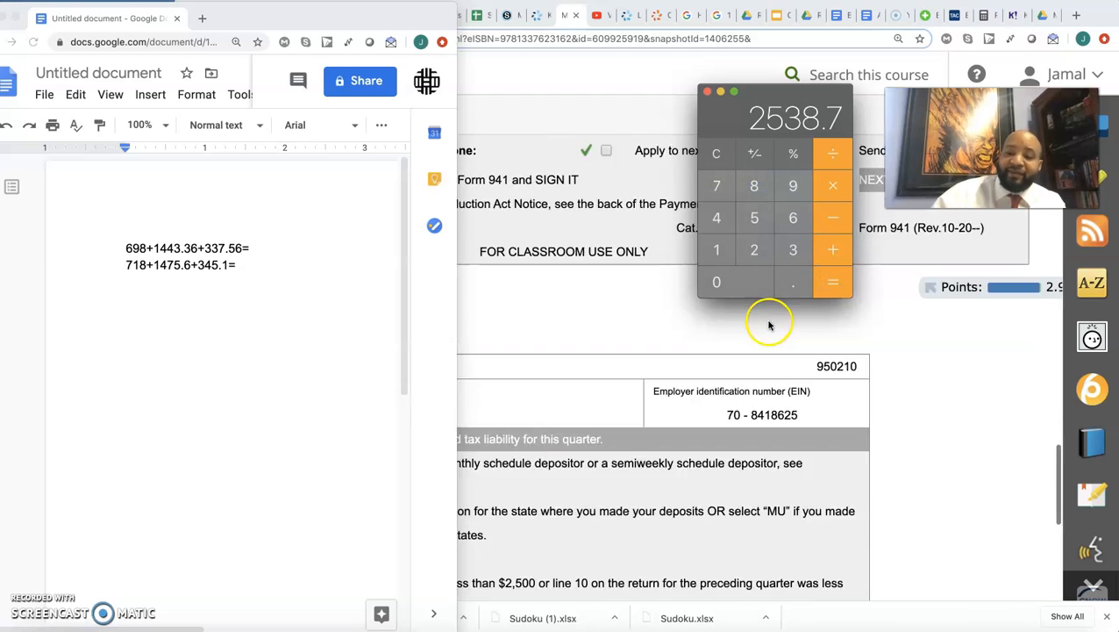
scroll(769, 326, down, 5)
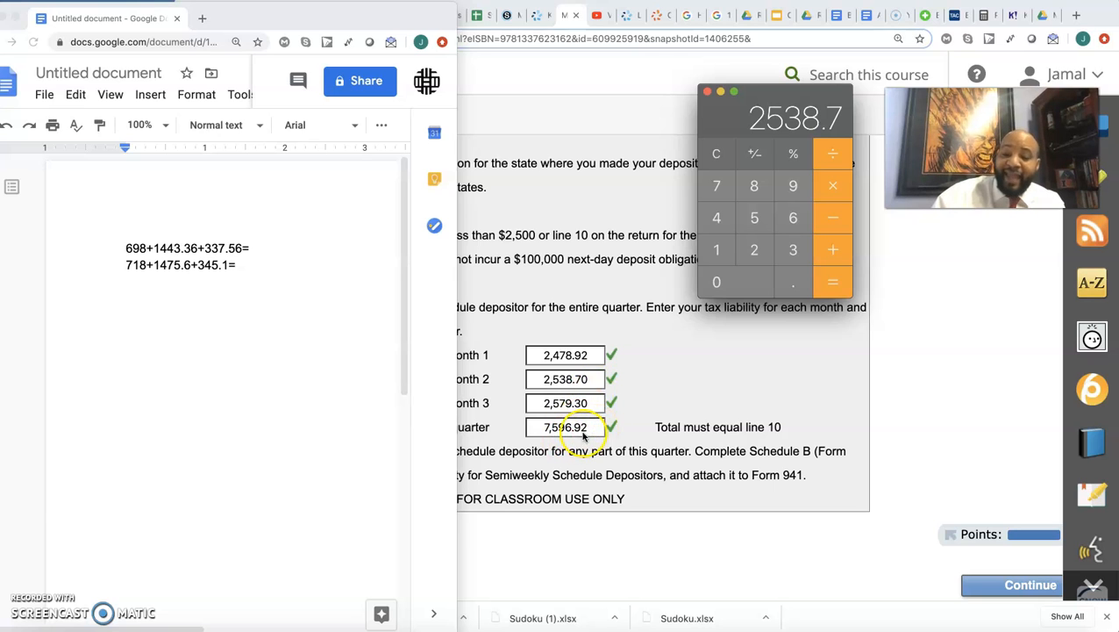
scroll(614, 436, right, 2)
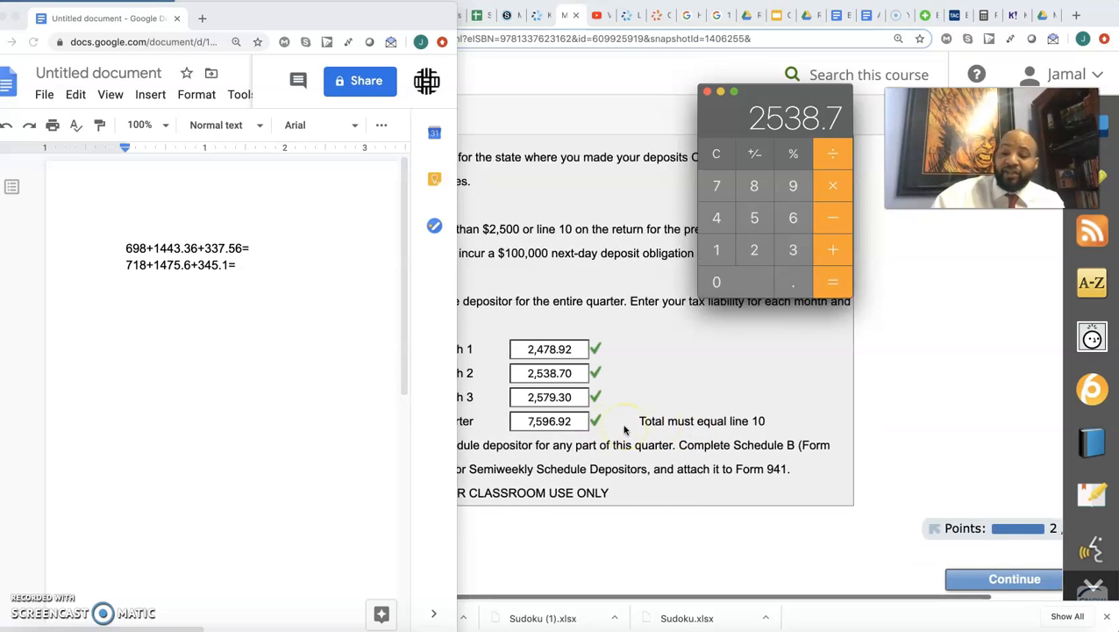